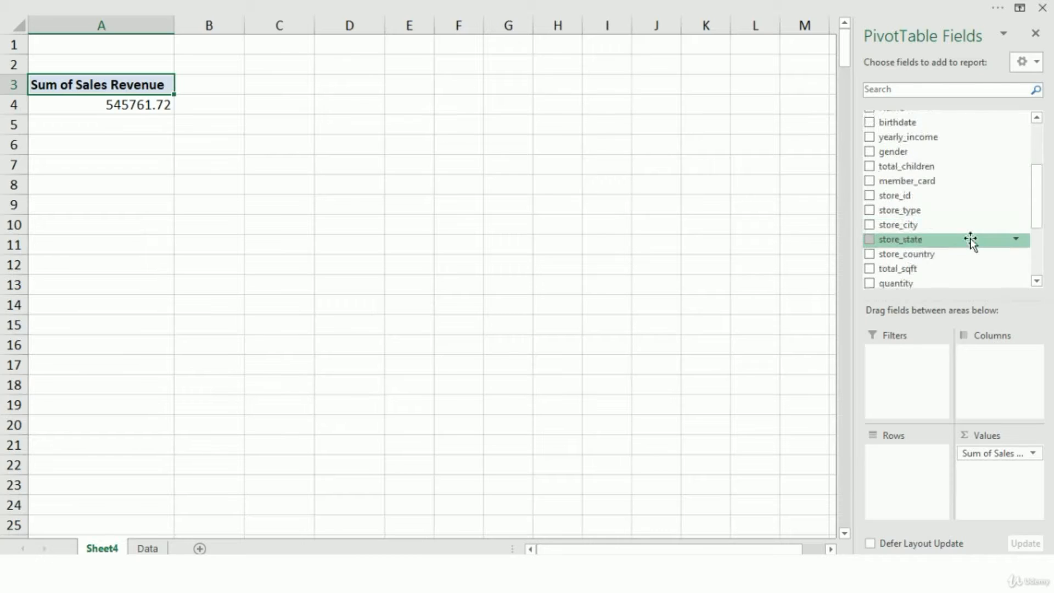
Add store_country, store_state and store_city, in that order, as row fields of the pivot table.
left_click_drag(908, 219, 906, 475)
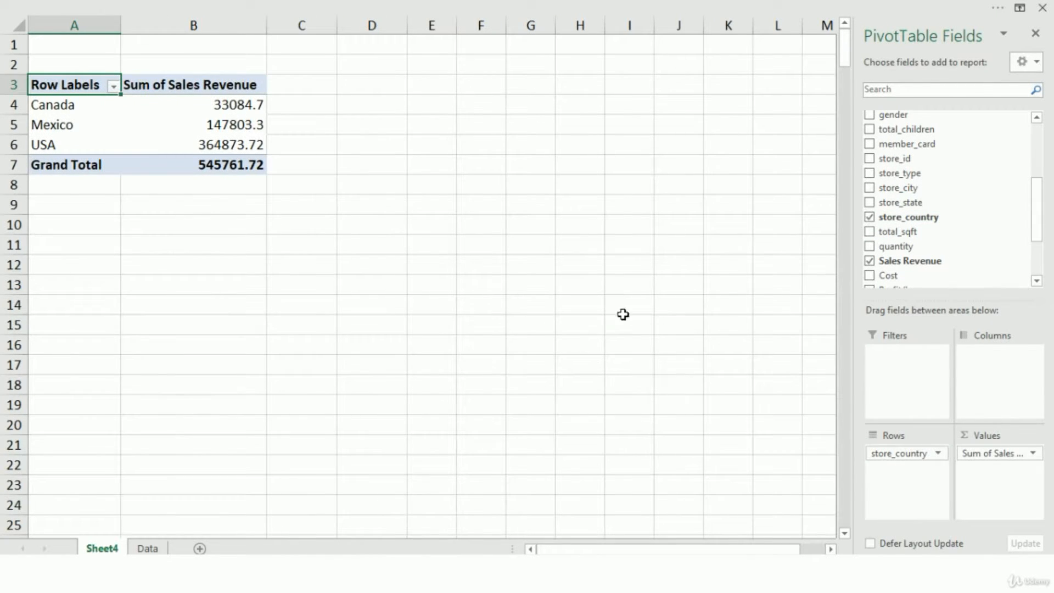
left_click_drag(905, 203, 905, 486)
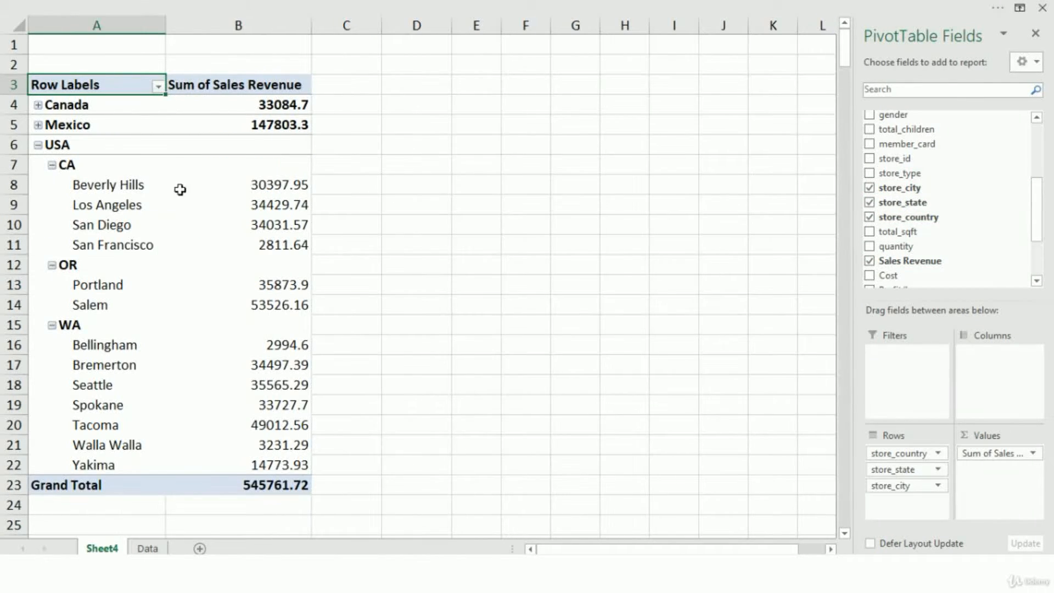
Sort the countries by Sum of Sales Revenue from largest to smallest and collapse the USA group.
right_click(210, 106)
mouse_move(266, 195)
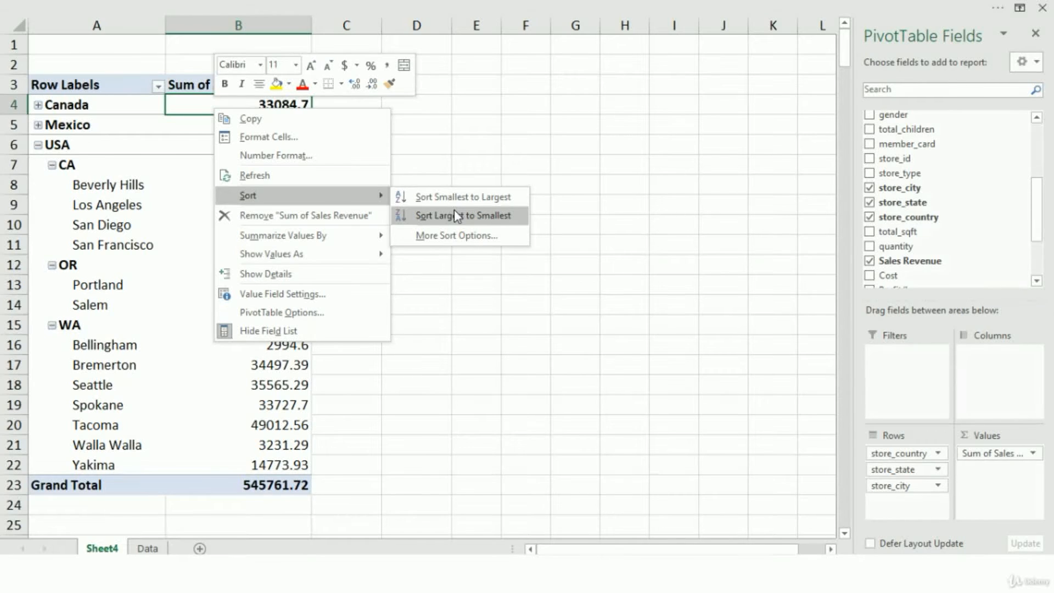
left_click(454, 212)
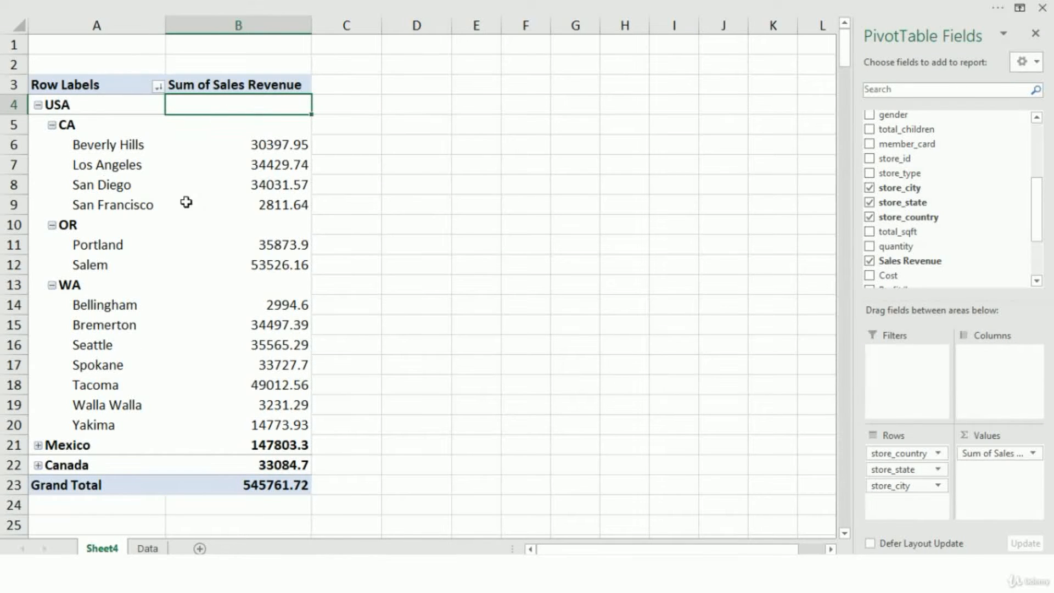
left_click(37, 105)
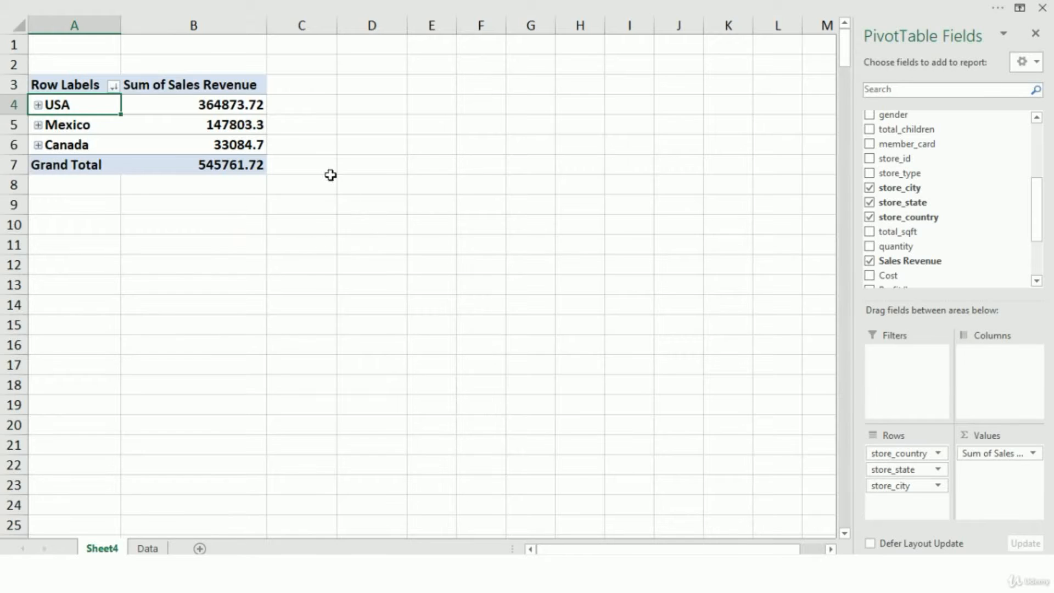
Format only the USA revenue cell as Number with 0 decimal places and the 1000 separator.
left_click(222, 106)
right_click(220, 108)
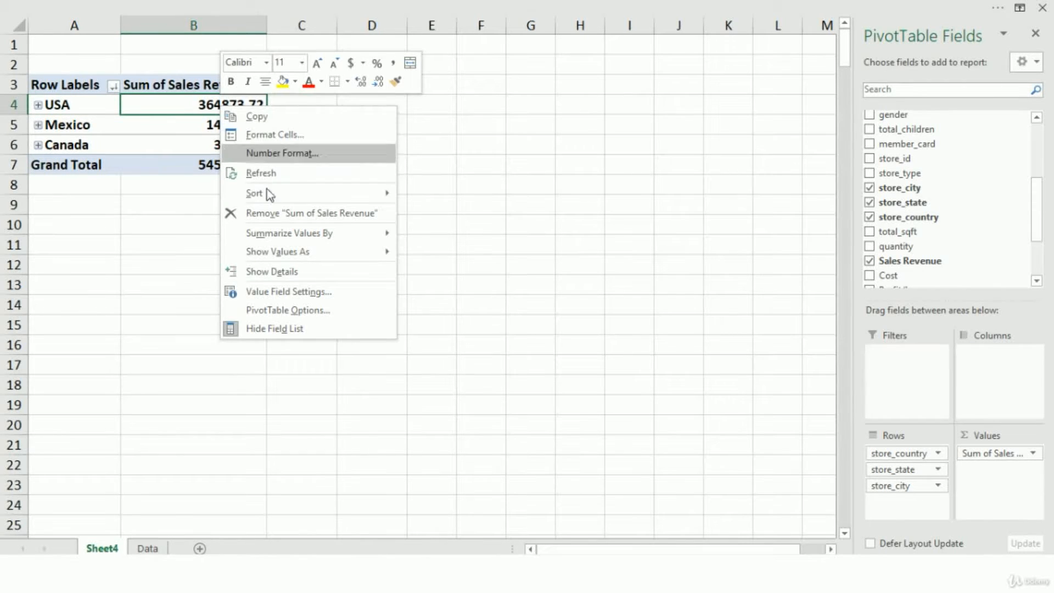
mouse_move(278, 197)
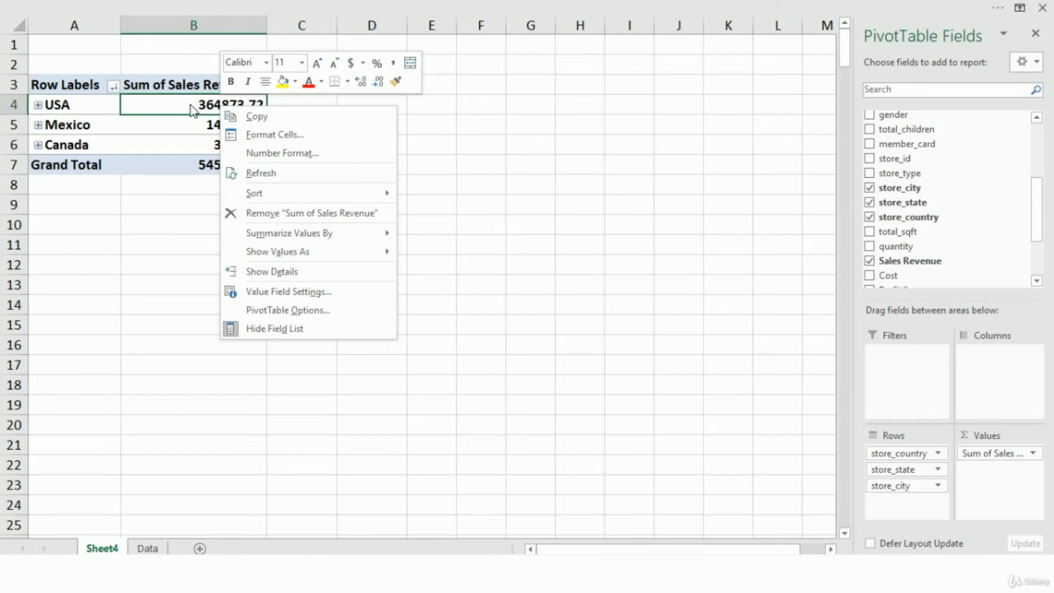
left_click(287, 134)
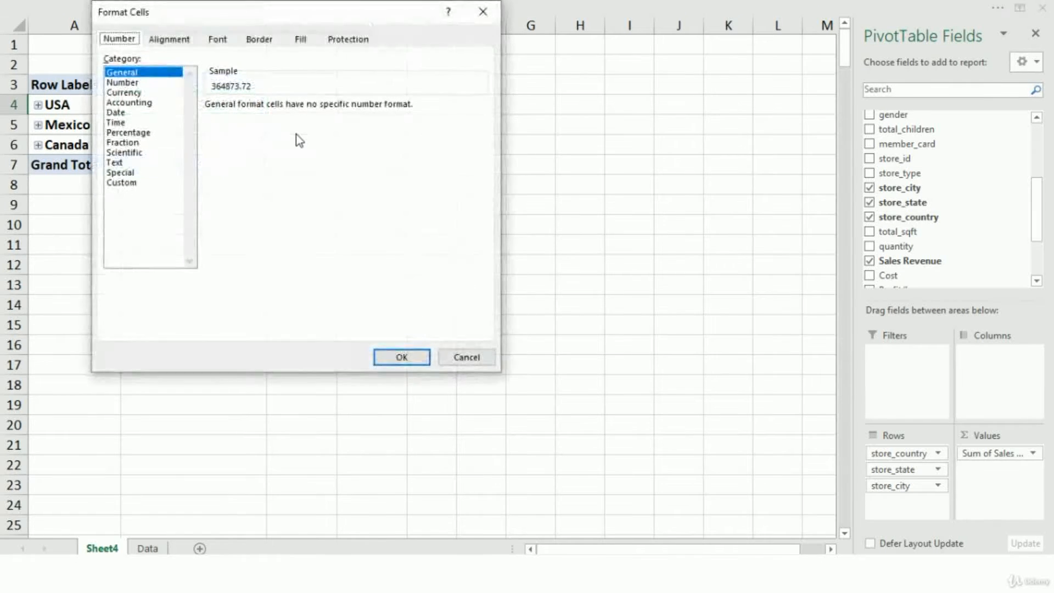
left_click(132, 83)
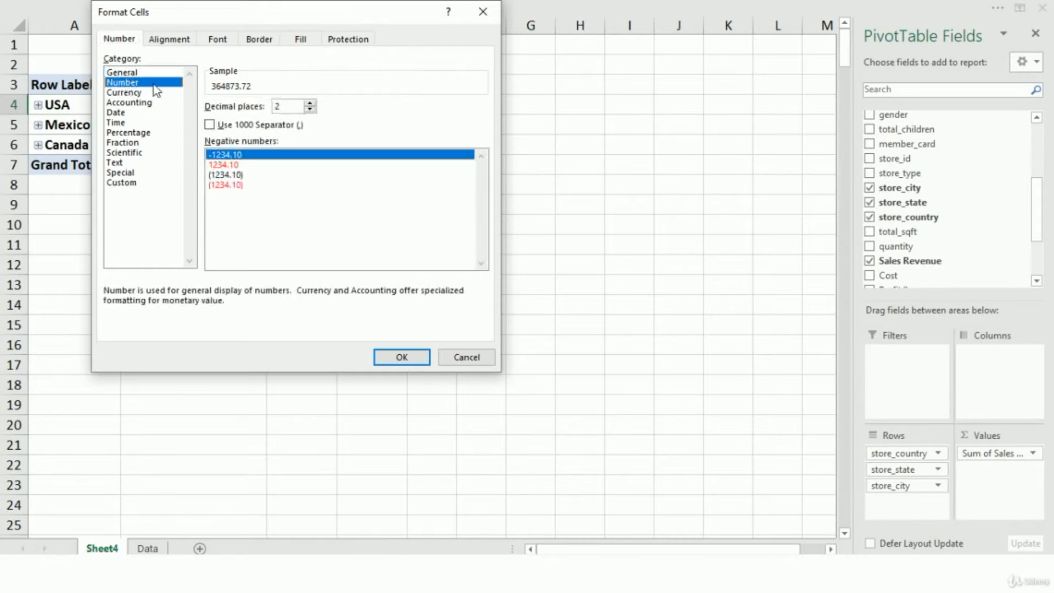
left_click(310, 110)
left_click(310, 110)
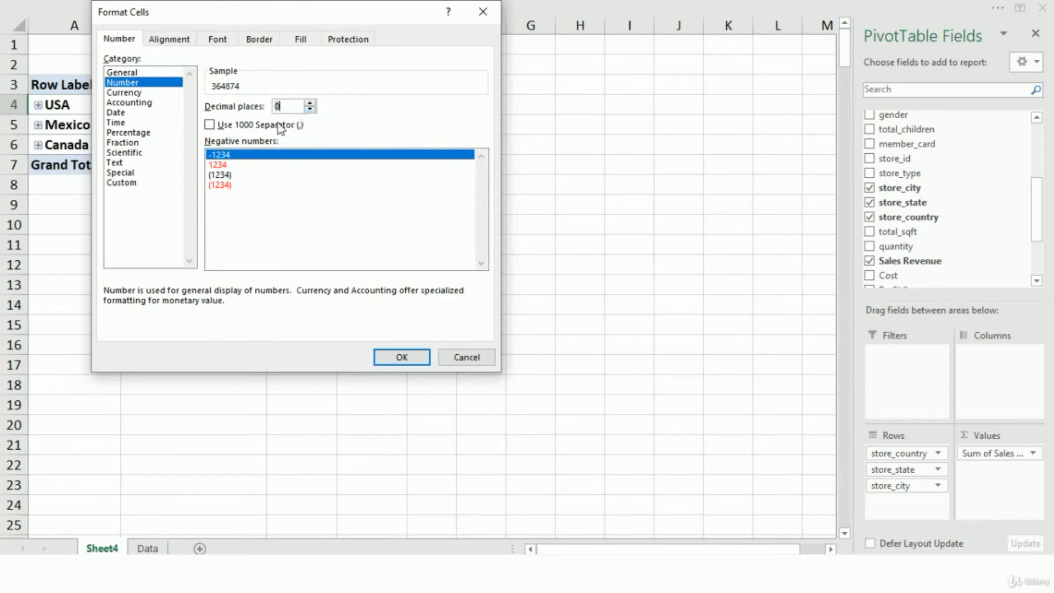
left_click(209, 125)
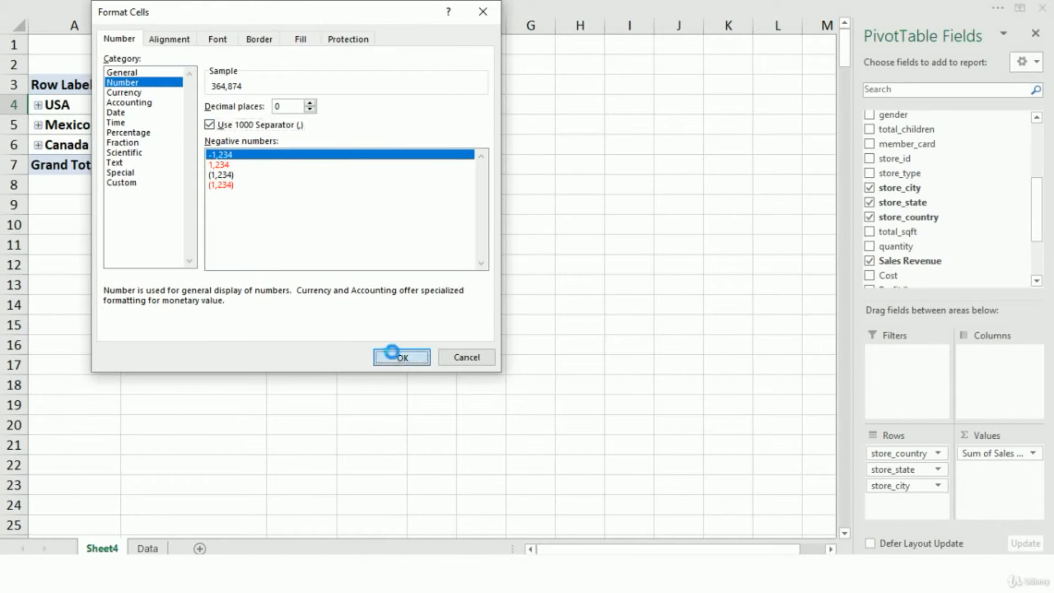
left_click(401, 358)
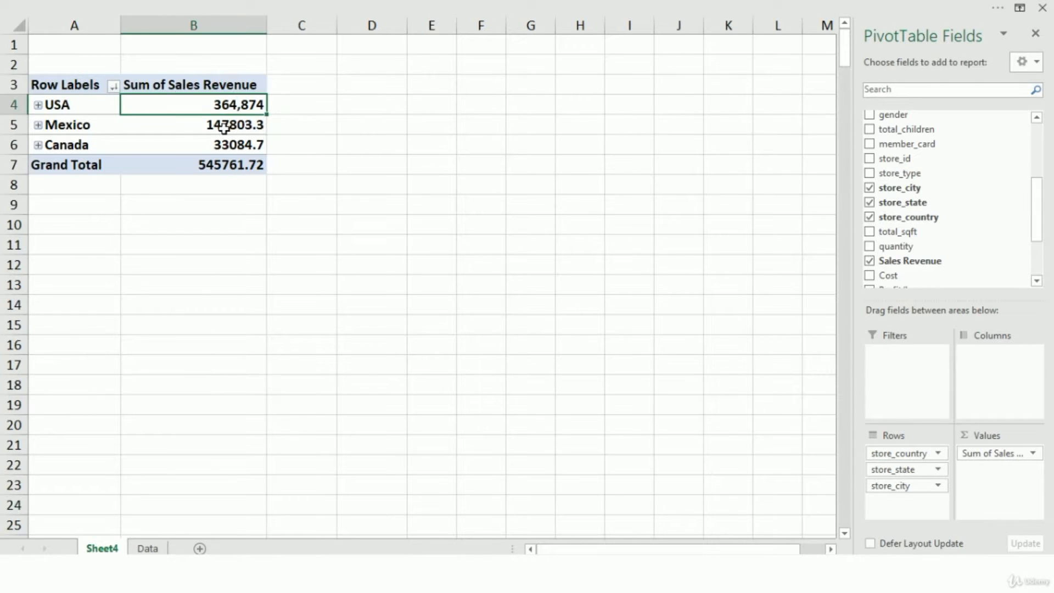
Set the number format of the whole Sum of Sales Revenue value field to Number, 0 decimal places, with the 1000 separator.
left_click(1022, 456)
left_click(971, 437)
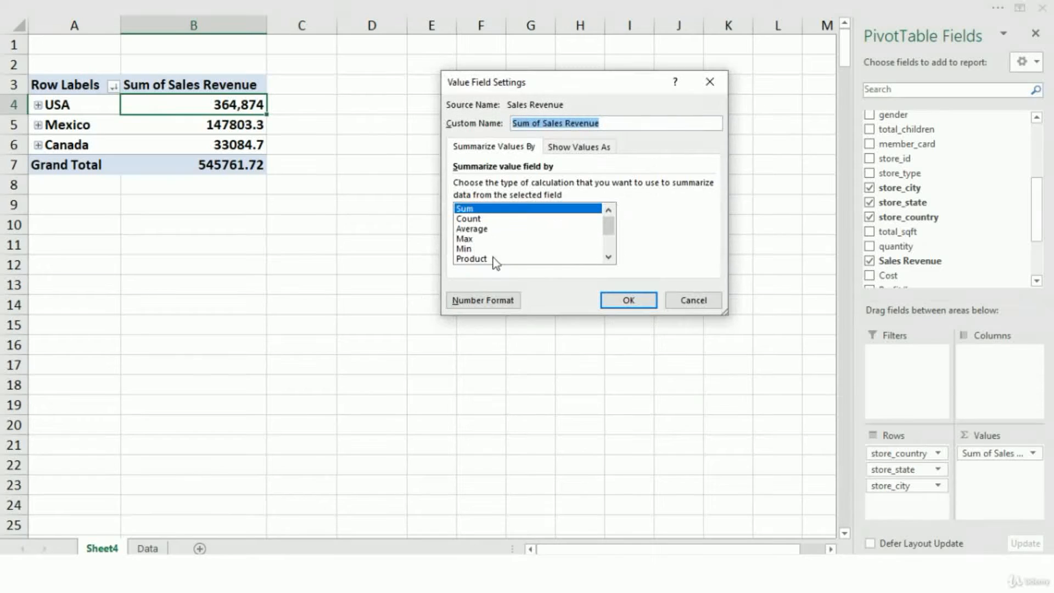
left_click(483, 301)
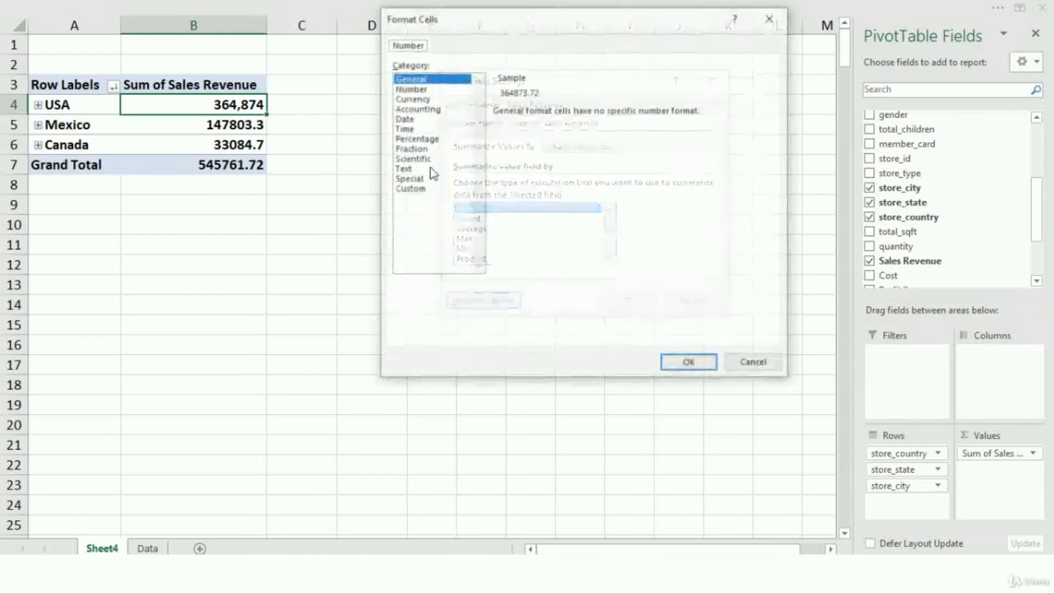
left_click(410, 88)
double_click(597, 115)
left_click(497, 131)
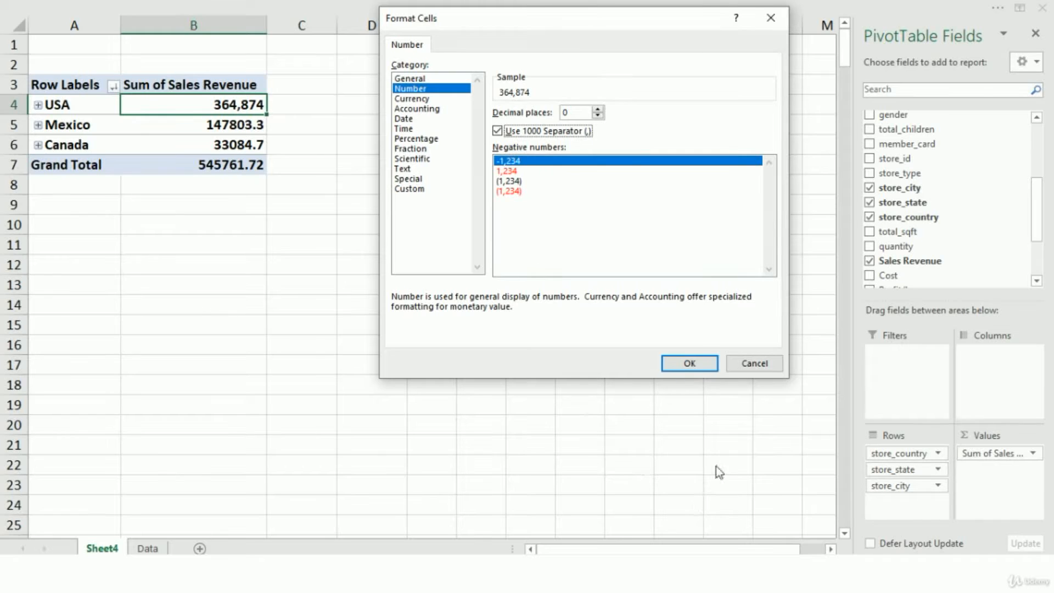
left_click(689, 363)
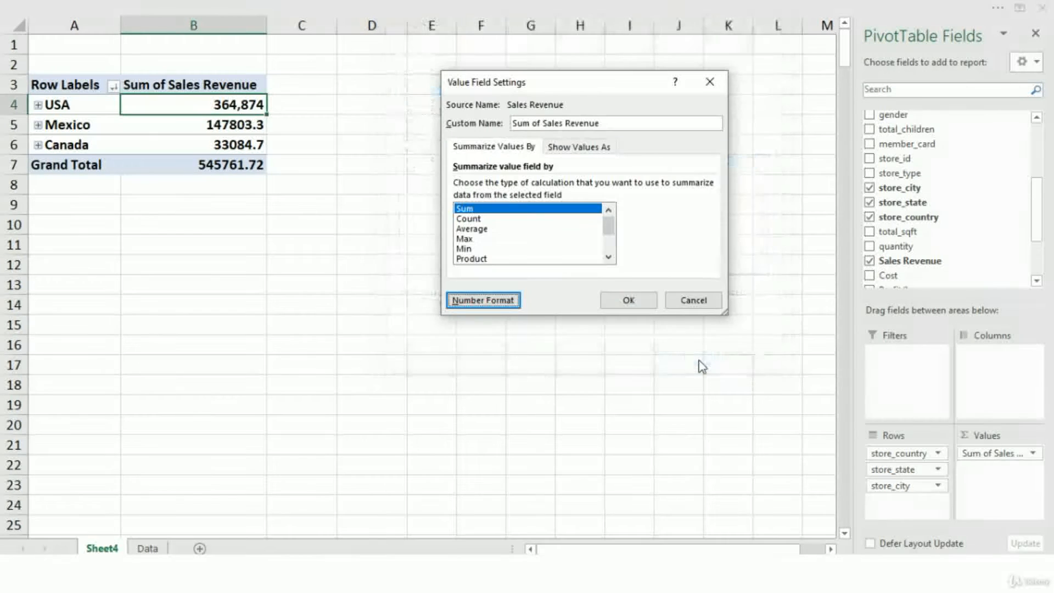
left_click(629, 301)
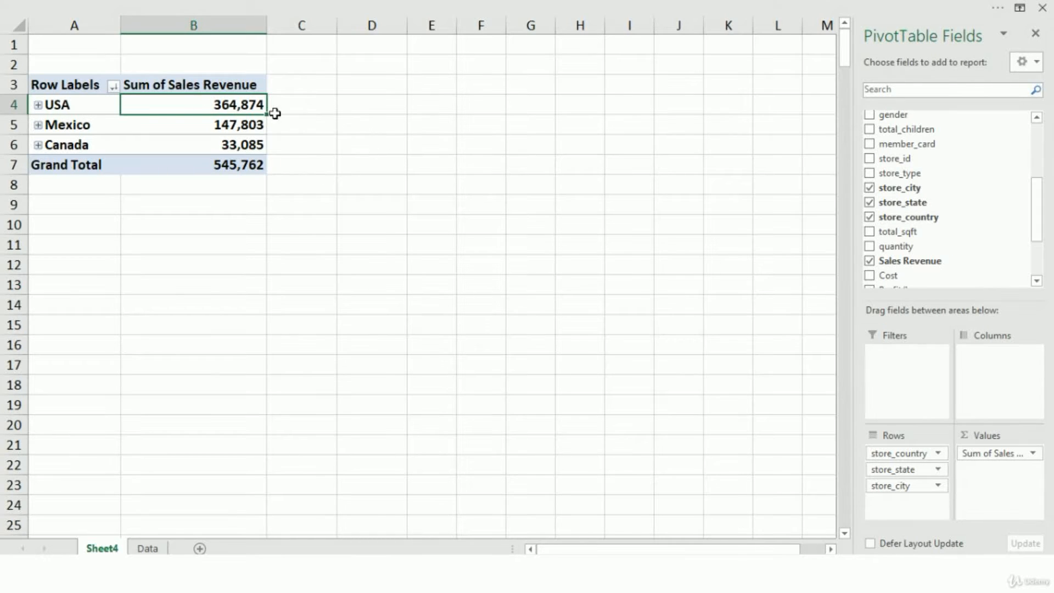
Expand the USA group to check the number format of its city revenues, and collapse it again.
left_click(38, 108)
left_click(38, 104)
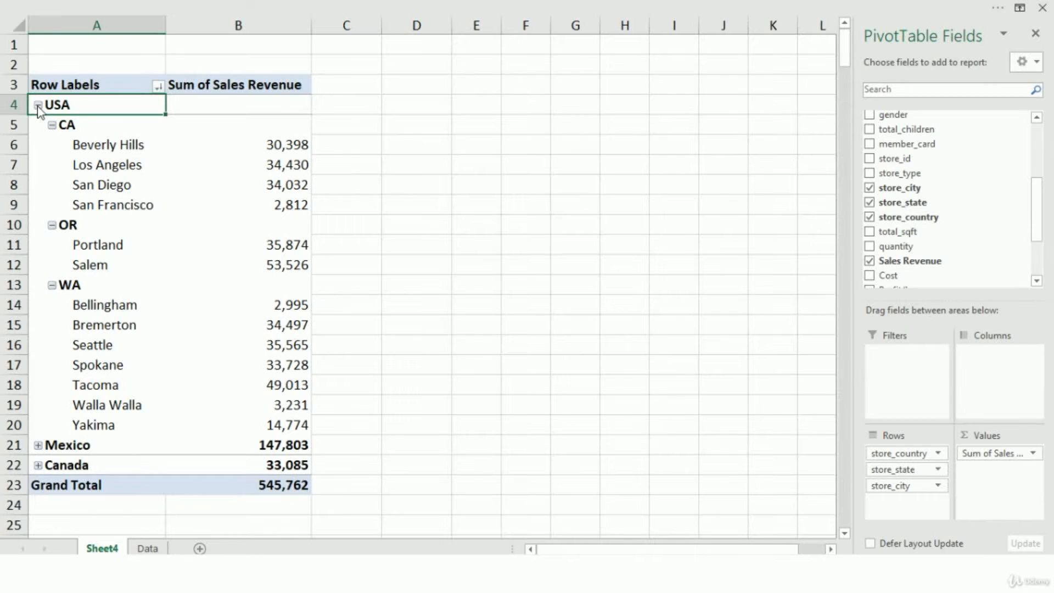
left_click(38, 105)
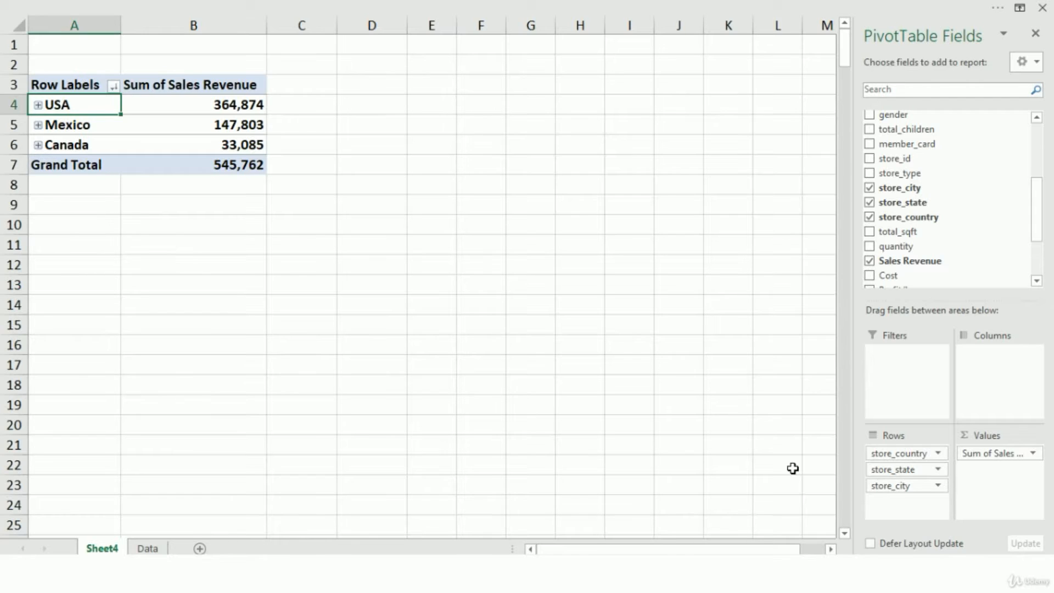
Copy the entire pivot table in A3:B7, including its header and Grand Total row.
key("Up")
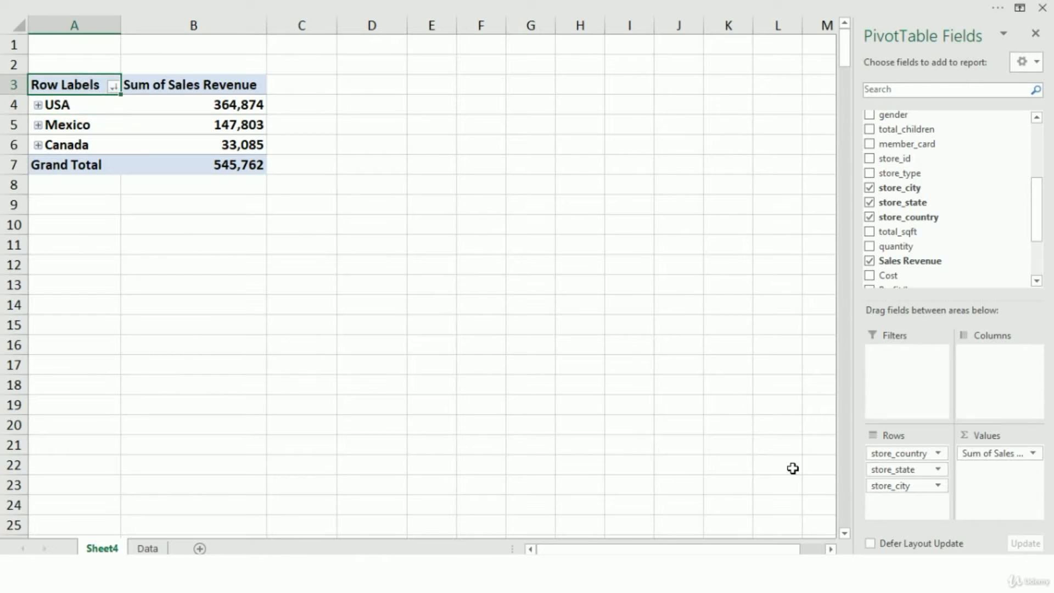
key("shift+Down")
key("shift+Down")
key("shift+Down")
key("shift+Down")
key("shift+Right")
key("shift+Right")
key("shift+Left")
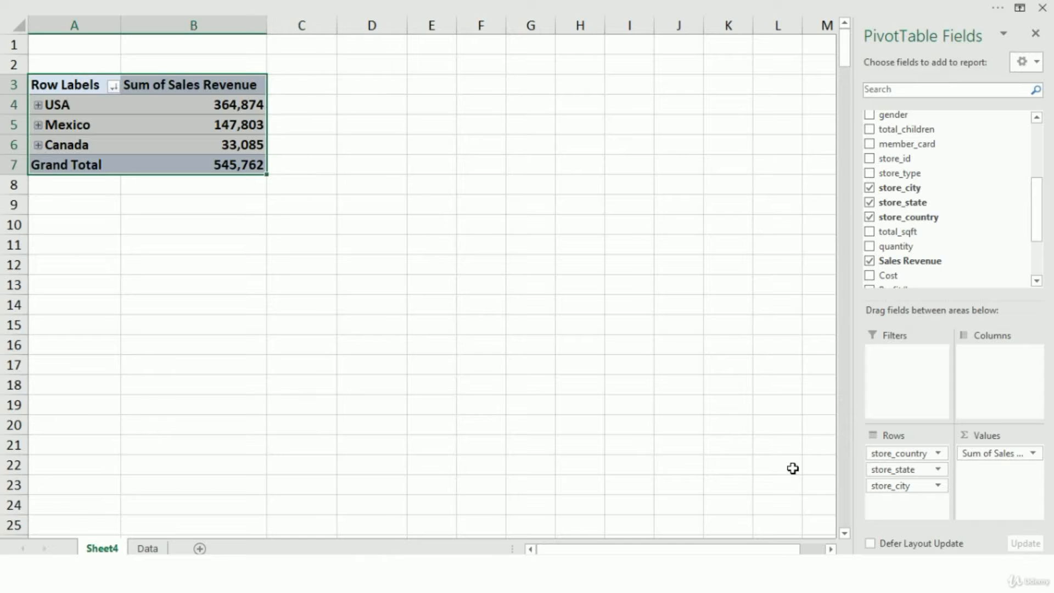
key("ctrl+c")
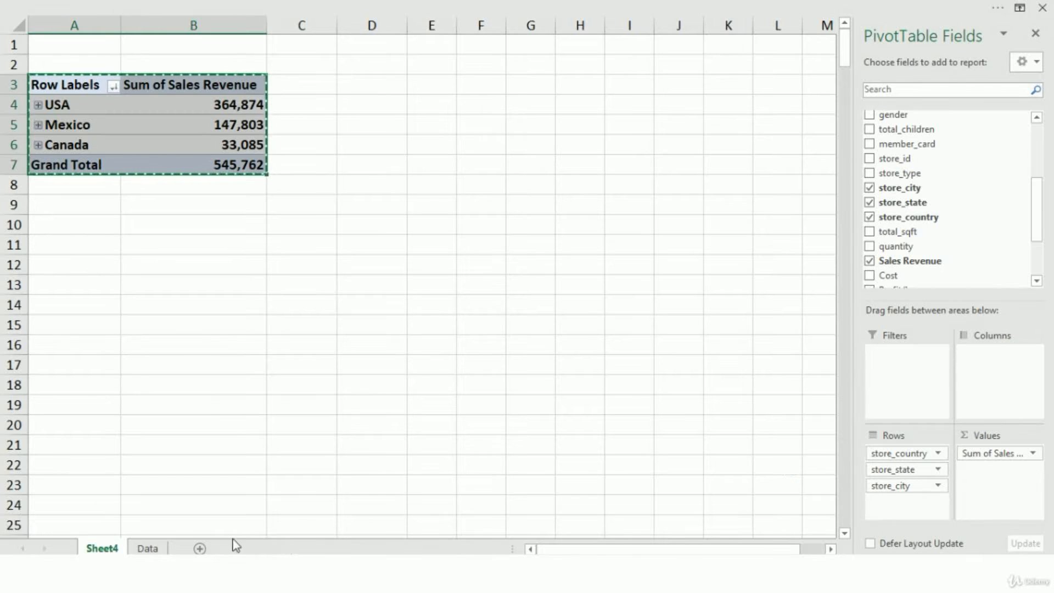
Paste the copied pivot table at cell A3 of a new worksheet and widen its columns.
left_click(200, 549)
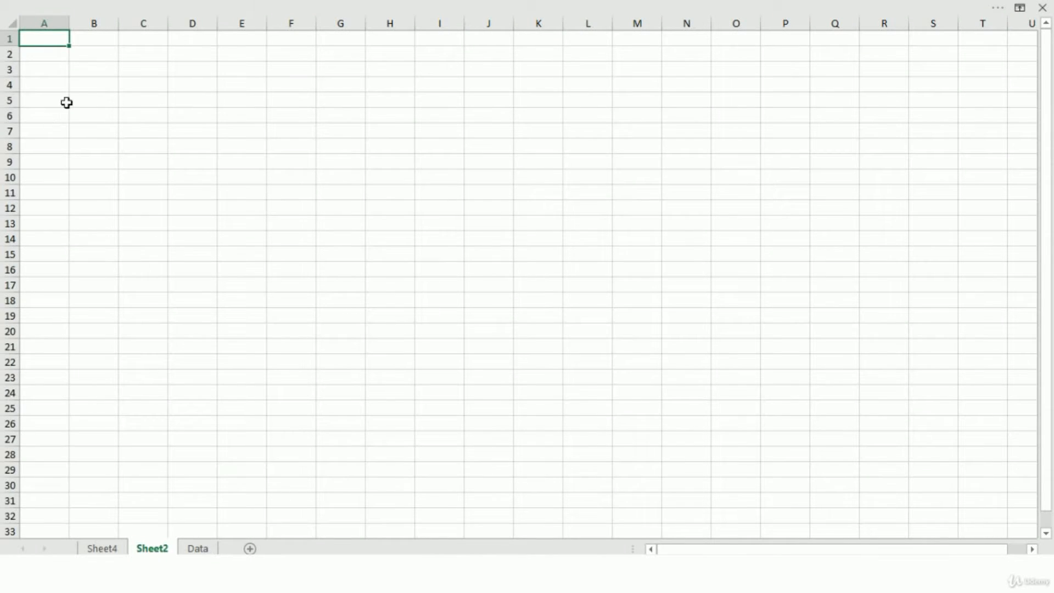
left_click(60, 66)
key("ctrl+v")
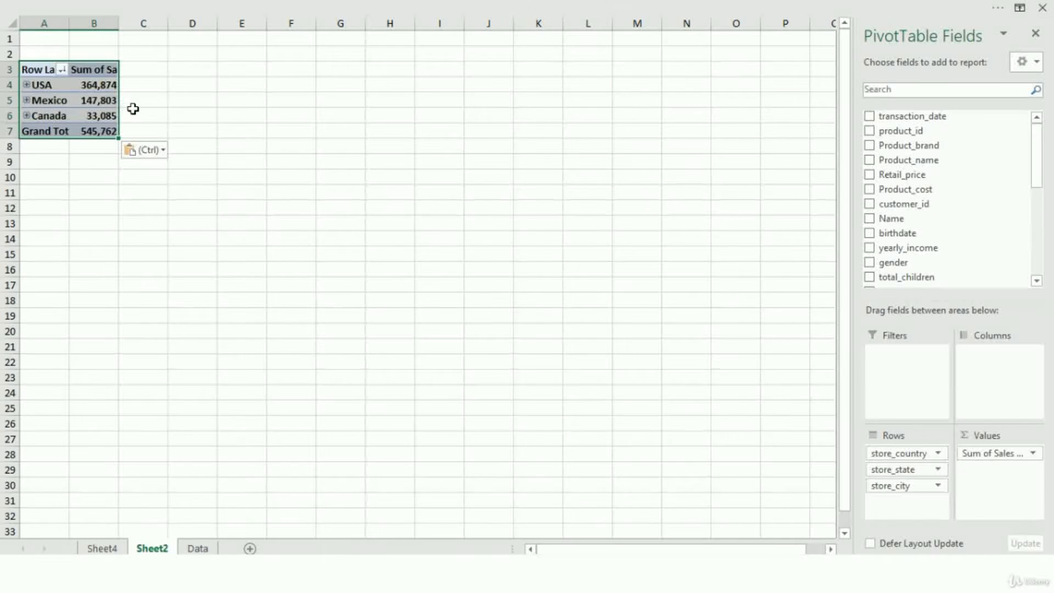
left_click_drag(69, 23, 176, 23)
left_click(157, 104)
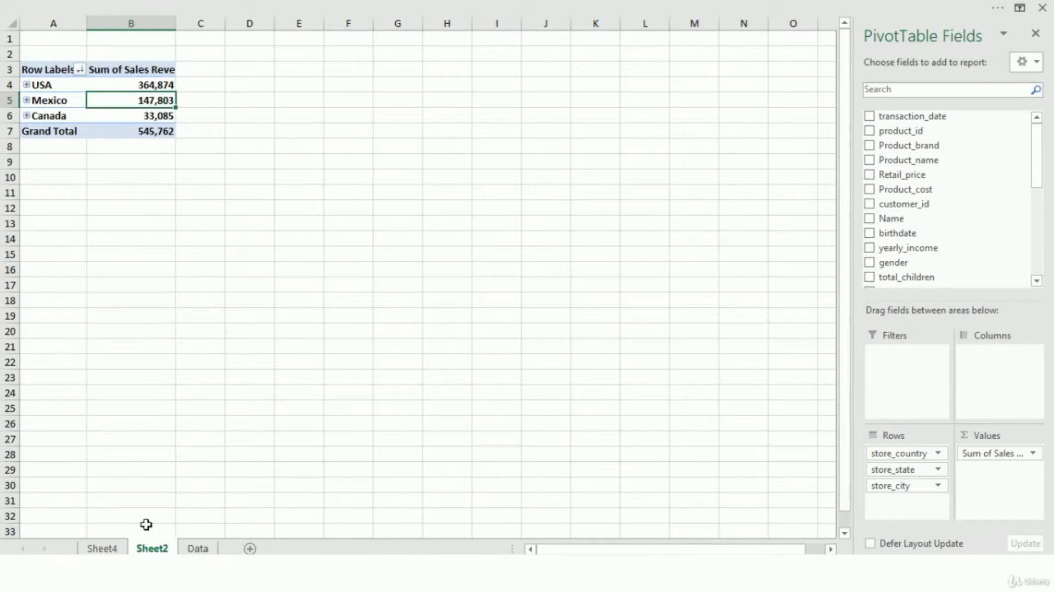
left_click(75, 88)
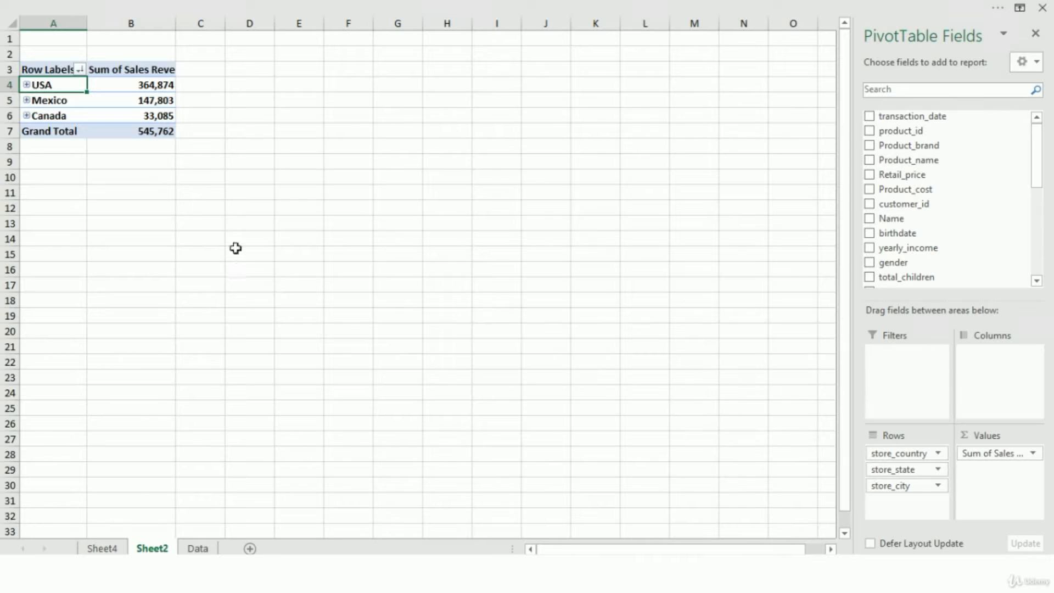
Rename the new worksheet with the pasted pivot table as Summary.
right_click(158, 549)
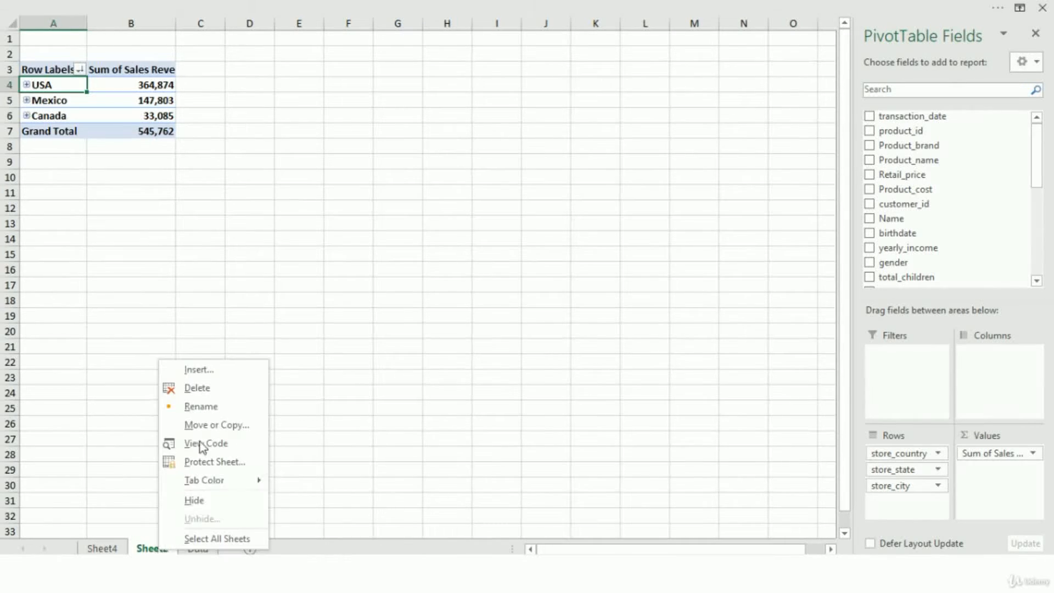
left_click(203, 409)
type("Summary")
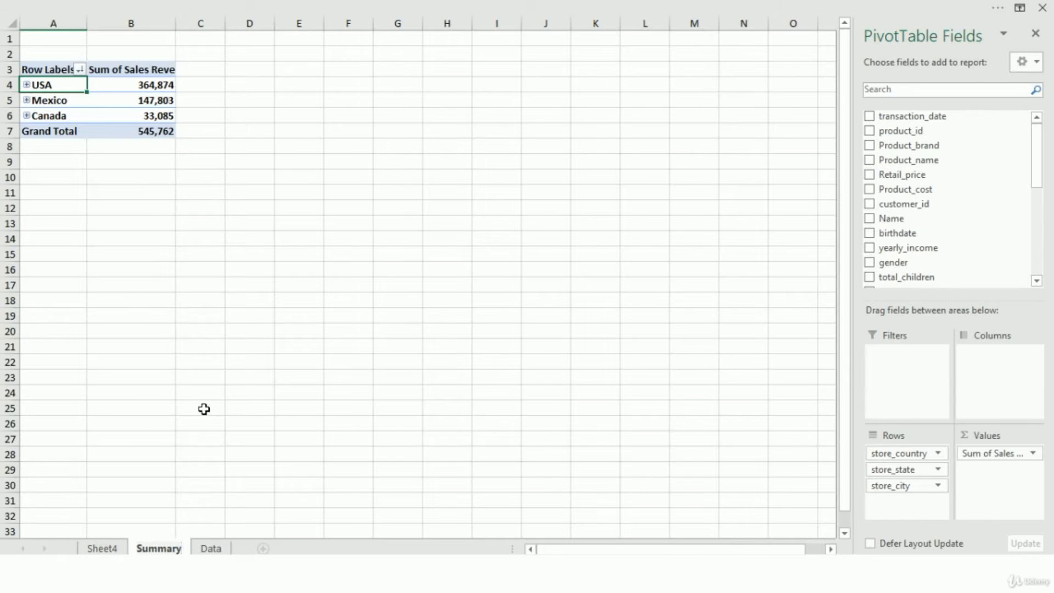
key("Return")
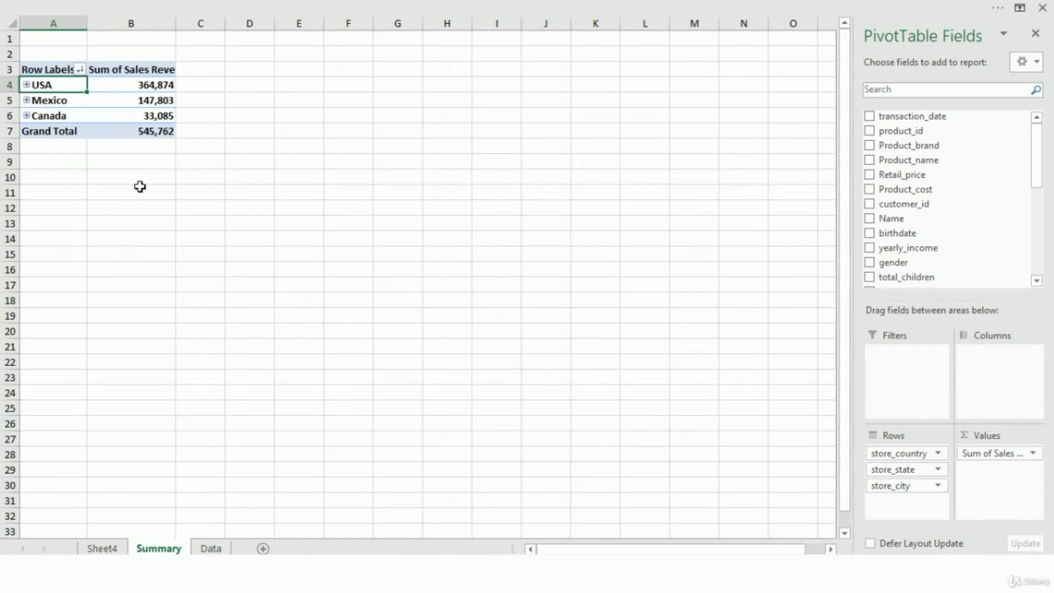
scroll(140, 186, "up", 3)
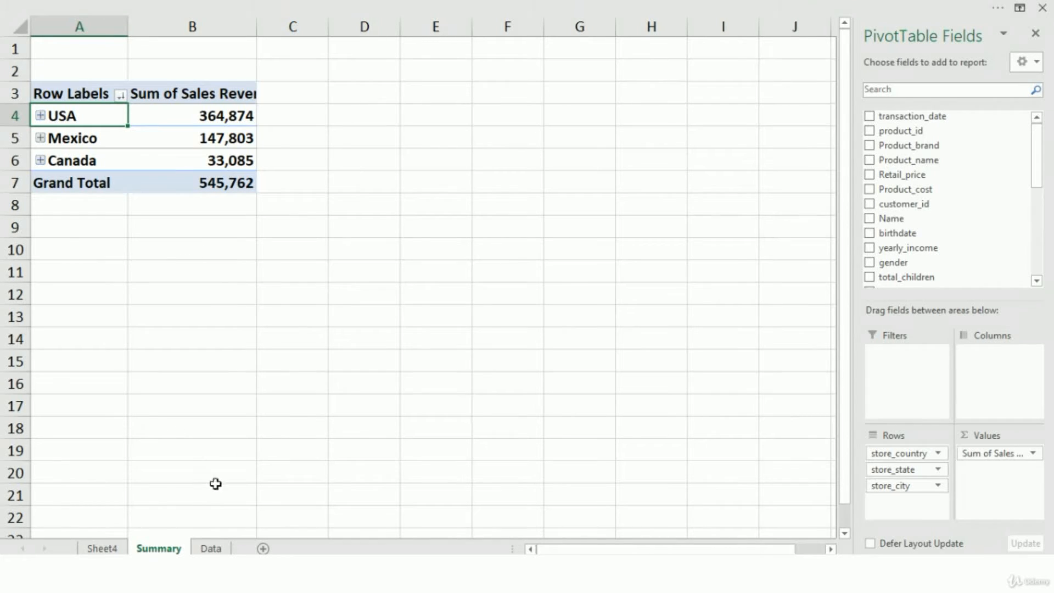
Remove store_country, store_state and store_city from the row fields of the pivot table on Sheet4.
left_click(113, 549)
key("Escape")
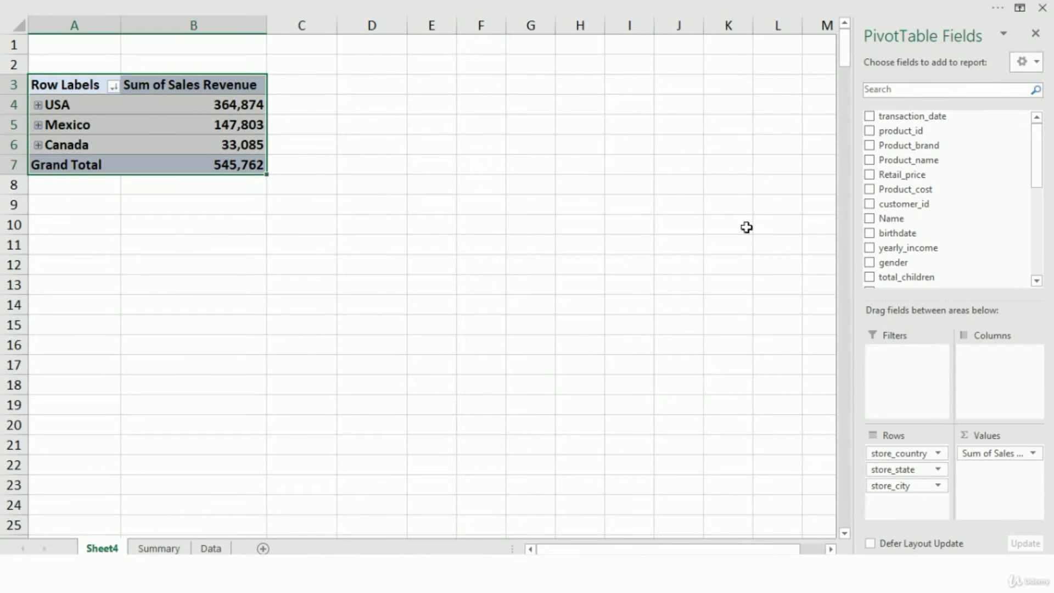
left_click_drag(934, 453, 746, 428)
left_click(728, 285)
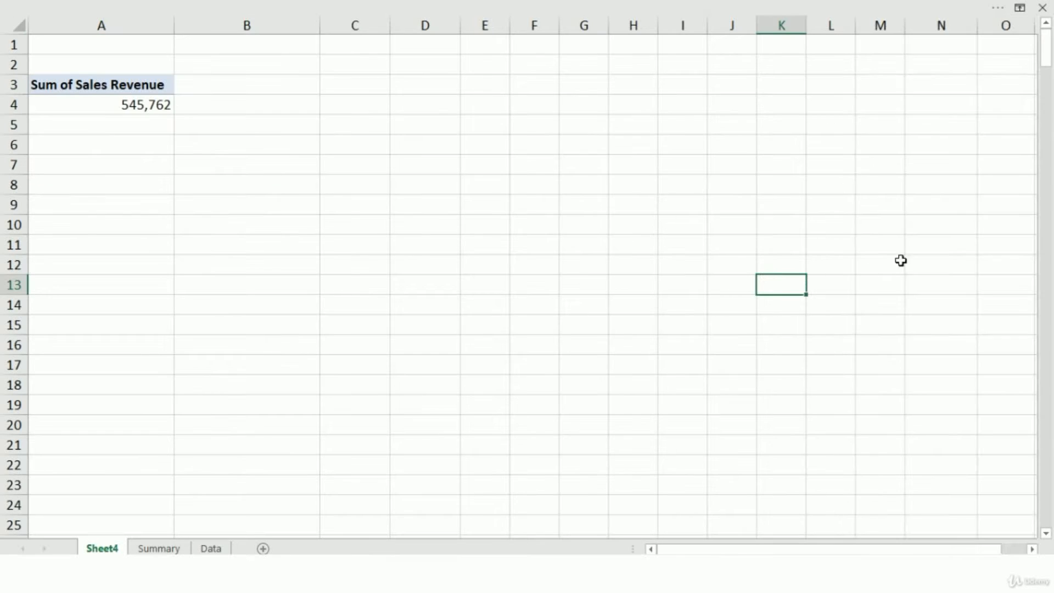
left_click(162, 106)
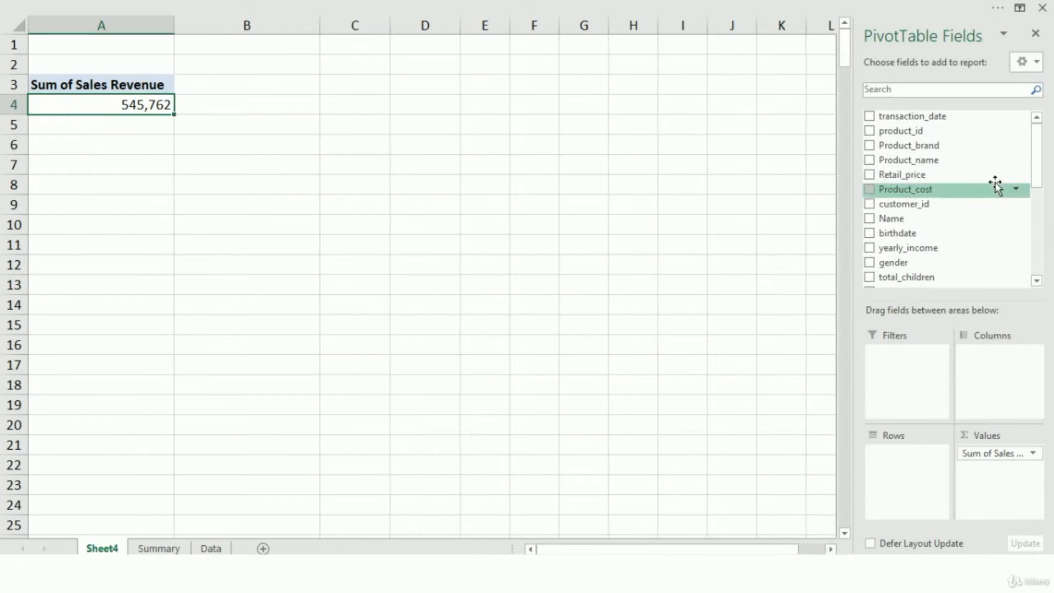
Add Product_brand and Product_name as row fields of the Sheet4 pivot table and expand the Best Choice brand.
left_click_drag(933, 145, 905, 467)
left_click_drag(911, 160, 907, 433)
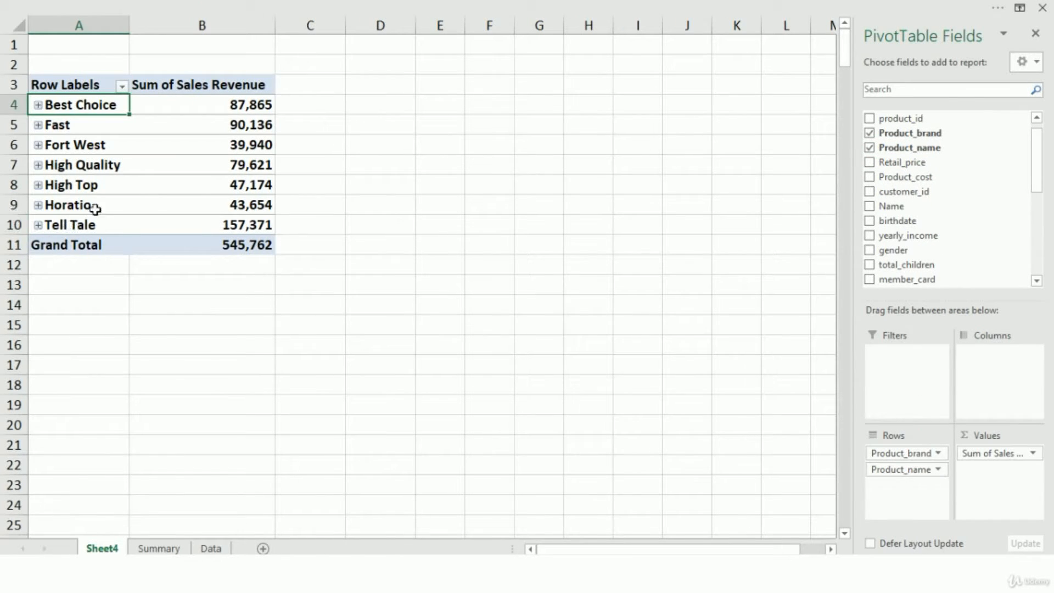
left_click(37, 105)
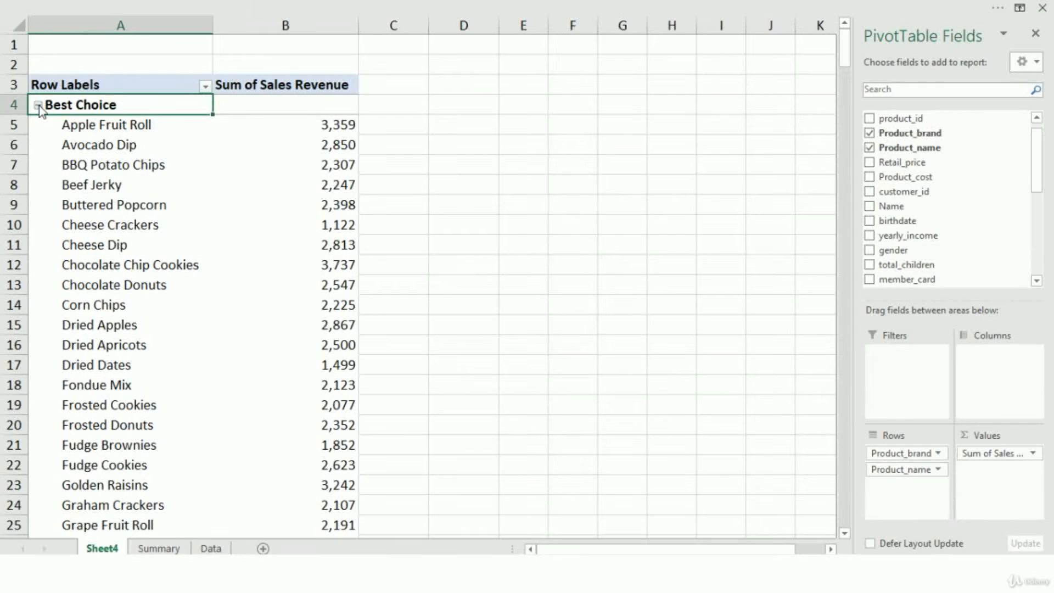
Collapse the Best Choice and Fast brands in the Sheet4 pivot table.
left_click(38, 105)
left_click(38, 125)
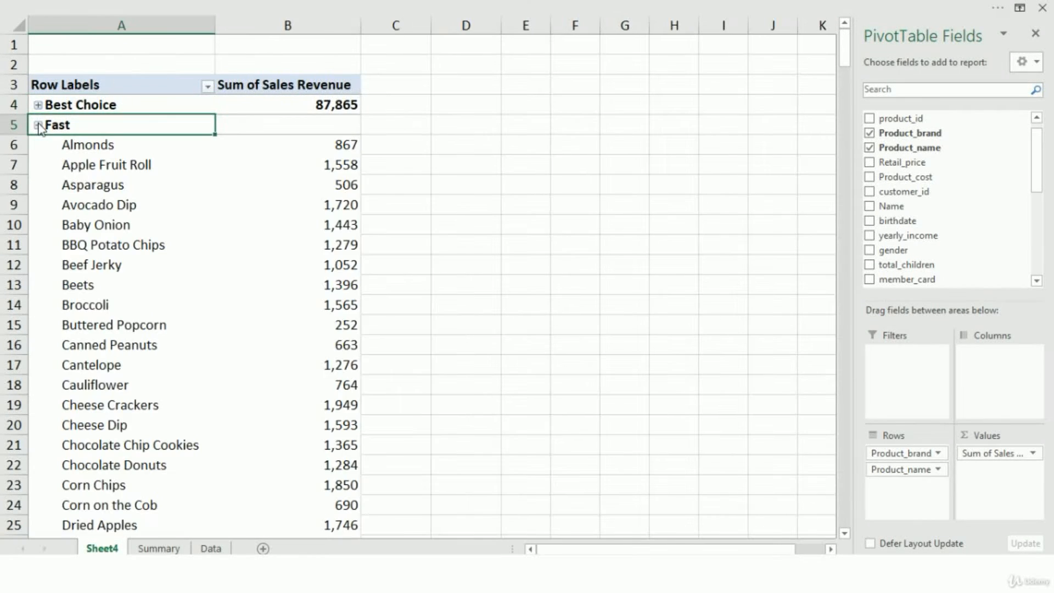
left_click(37, 126)
Copy the whole brand pivot table, A3:B11, on Sheet4.
key("Up")
key("Up")
key("shift+Down")
key("shift+Down")
key("shift+Down")
key("shift+Down")
key("shift+Down")
key("shift+Down")
key("shift+Down")
key("shift+Down")
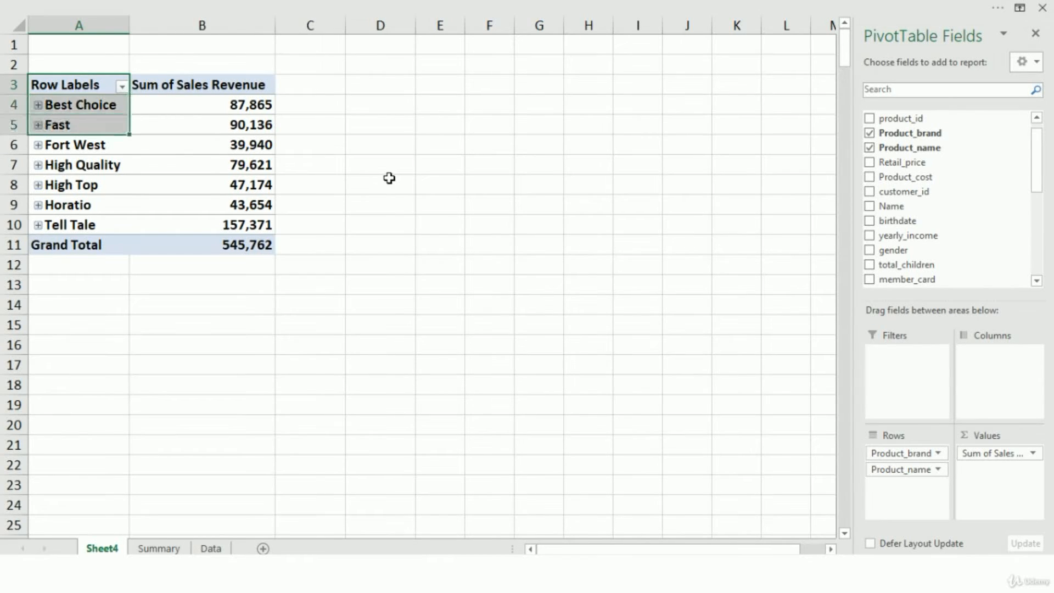
key("shift+Right")
key("ctrl+c")
Paste the copied brand pivot table at cell D3 of the Summary sheet and widen columns D and E.
left_click(159, 548)
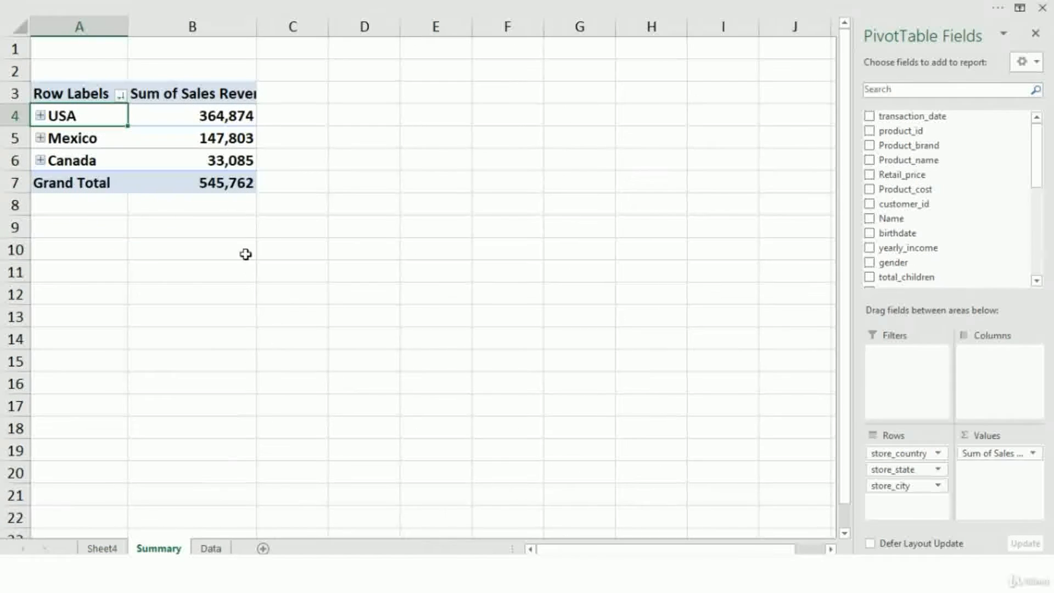
left_click(362, 94)
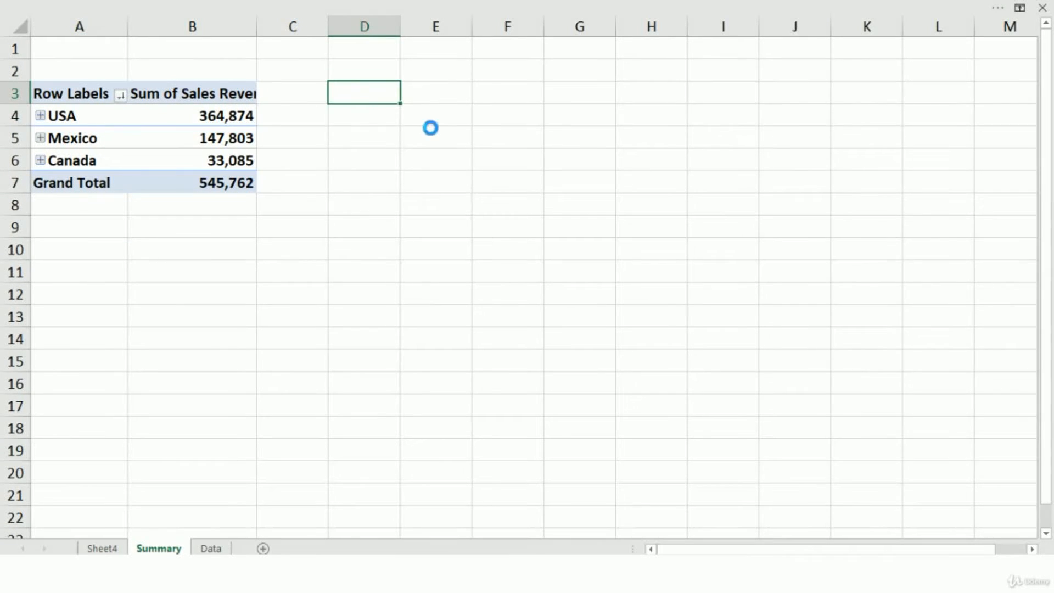
key("ctrl+v")
left_click(490, 114)
left_click_drag(396, 22, 421, 34)
left_click_drag(493, 27, 534, 35)
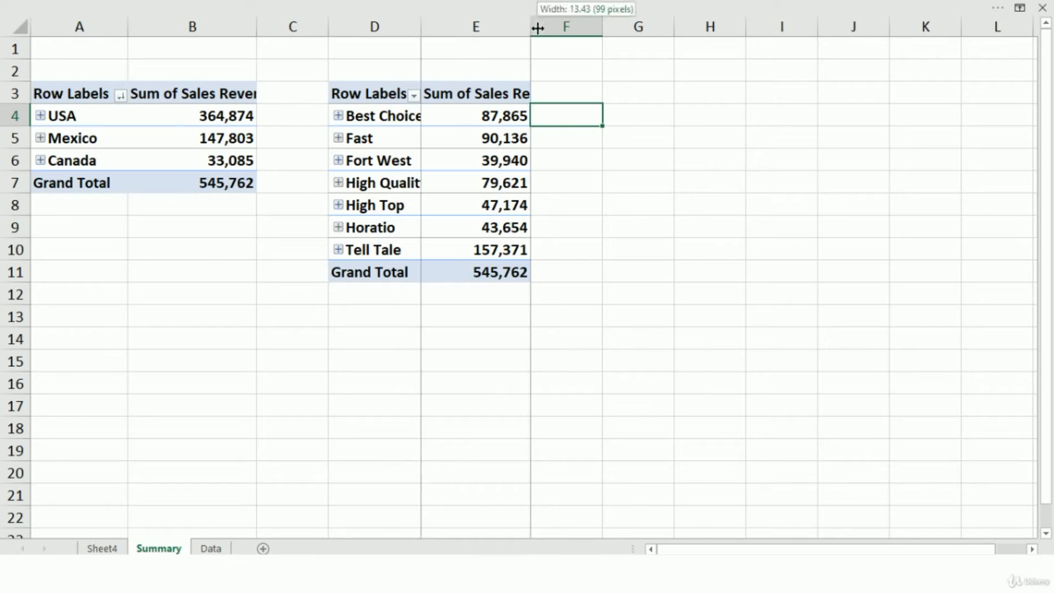
left_click_drag(536, 27, 551, 28)
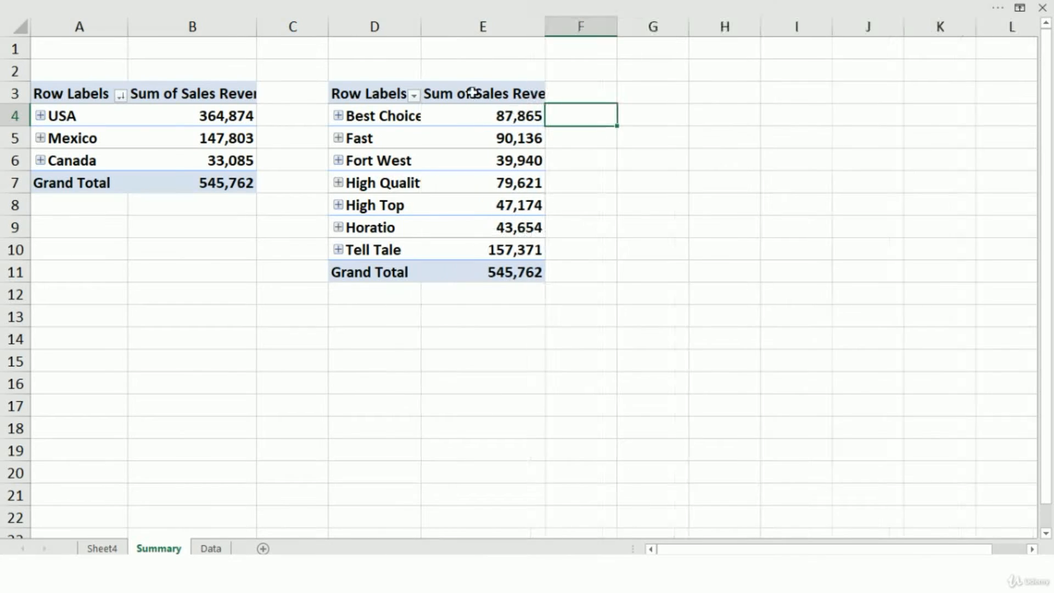
Enter sdf in A9 and asdf in B9, and try to expand USA in the country pivot table above them.
left_click(93, 228)
type("sdf")
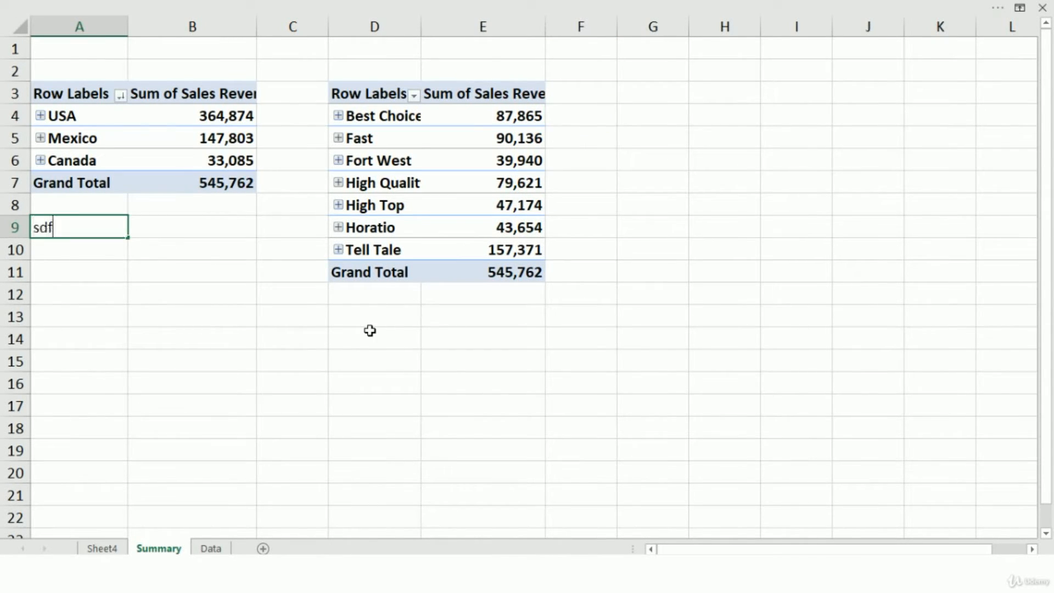
left_click(204, 231)
type("asdf")
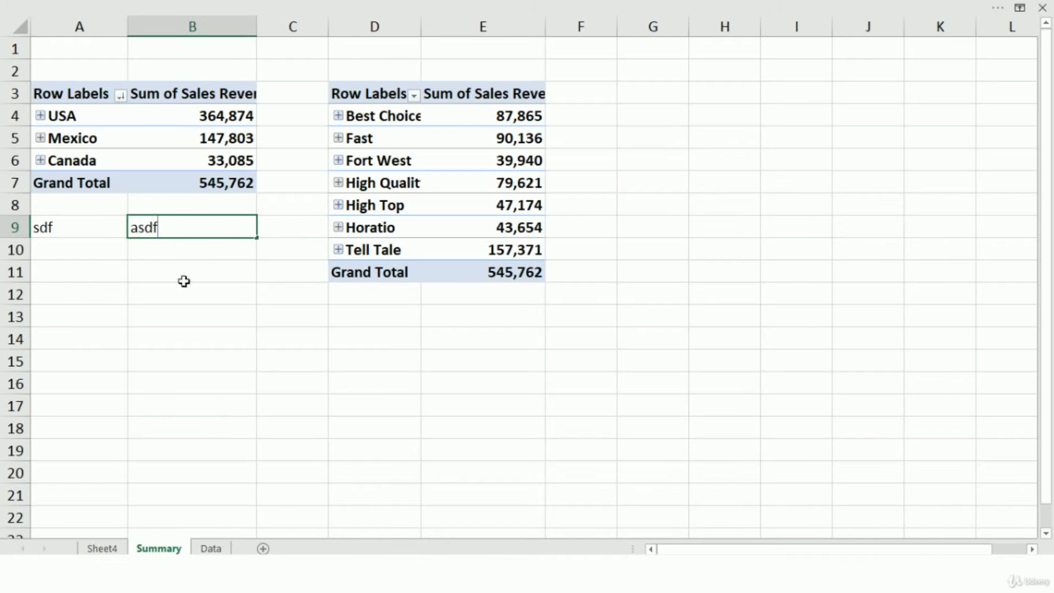
left_click(184, 281)
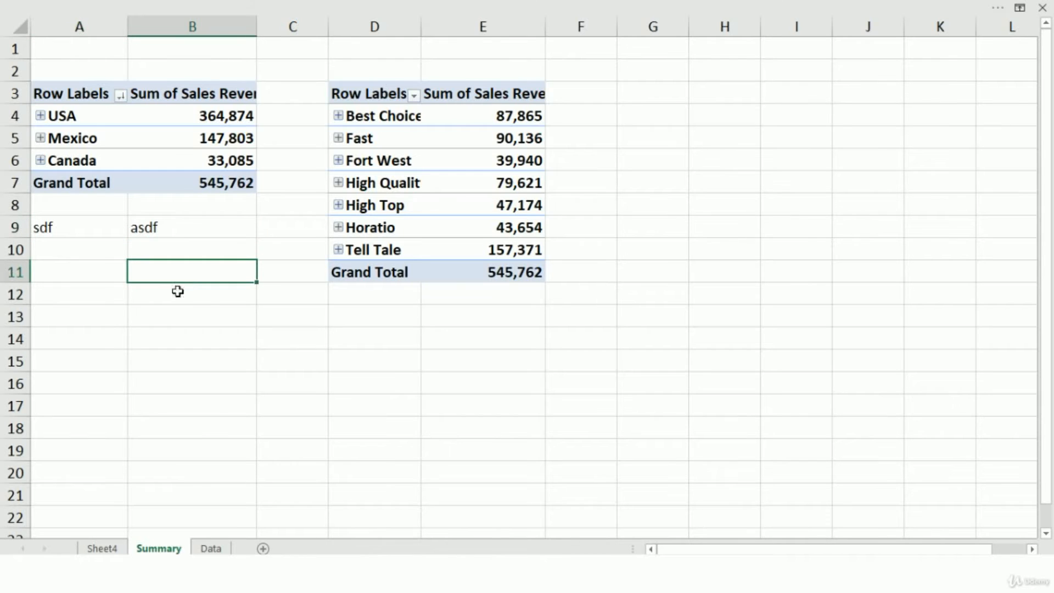
left_click(40, 116)
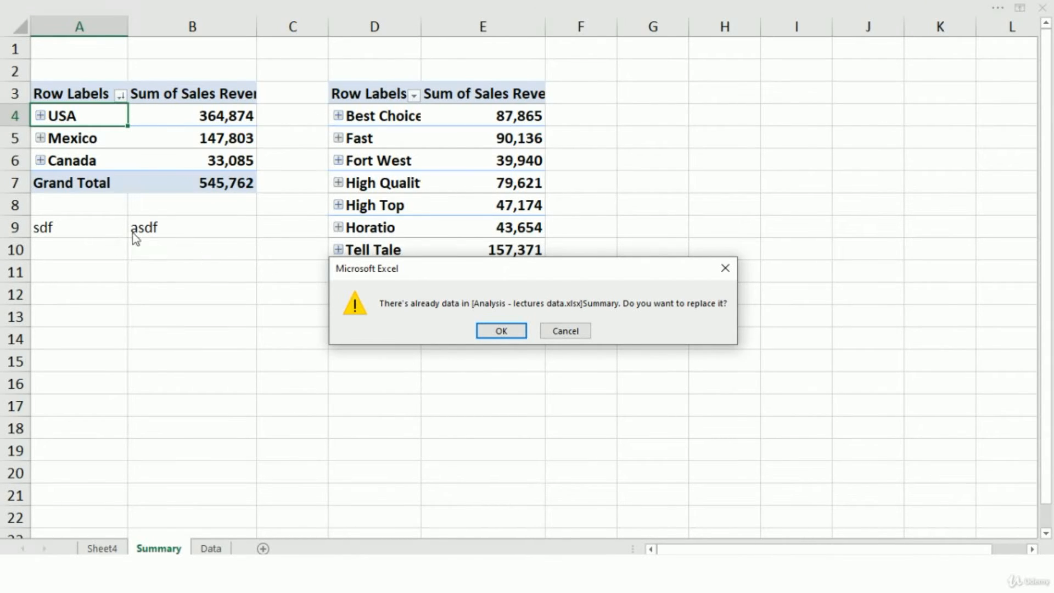
left_click(724, 261)
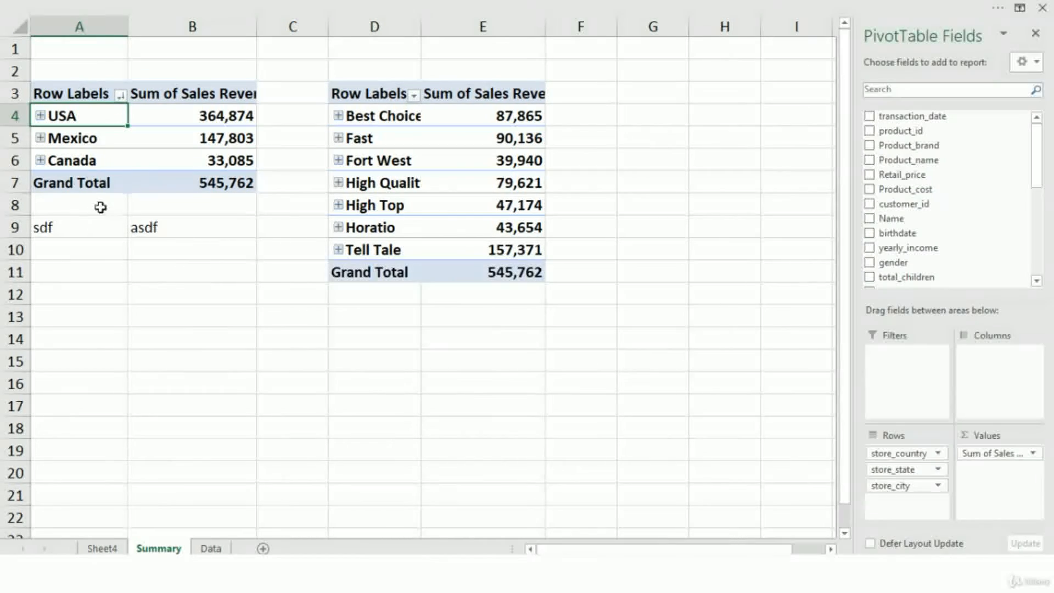
Clear the filler text from cells A9:B9 under the country pivot table.
left_click(113, 228)
left_click(207, 237, "shift")
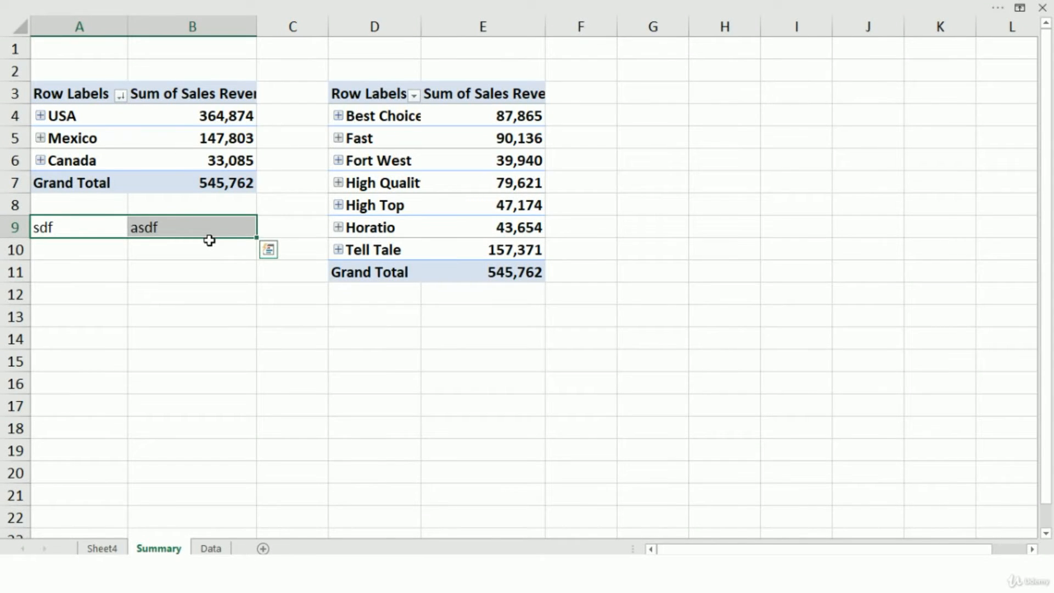
key("Delete")
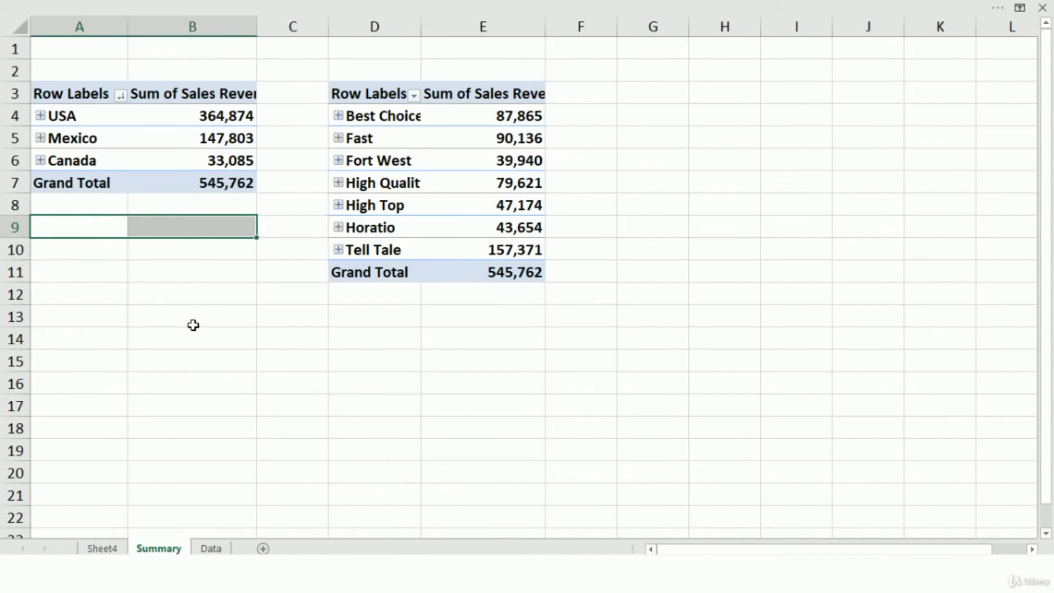
left_click(234, 281)
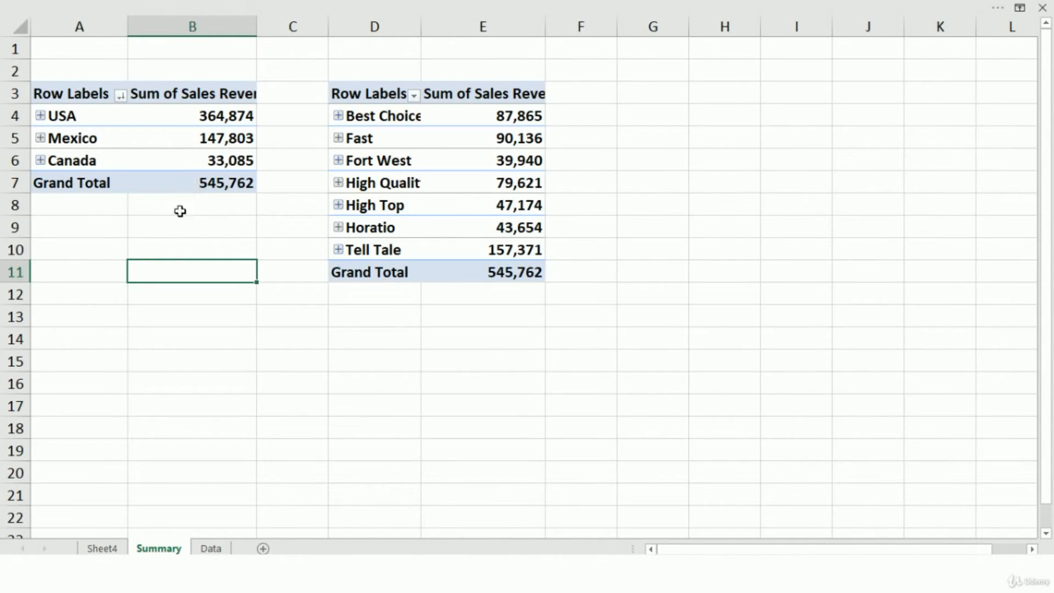
Fit column E to its Sum of Sales Revenue heading and narrow column C to a thin gap between the pivot tables.
left_click(83, 295)
left_click_drag(546, 28, 560, 31)
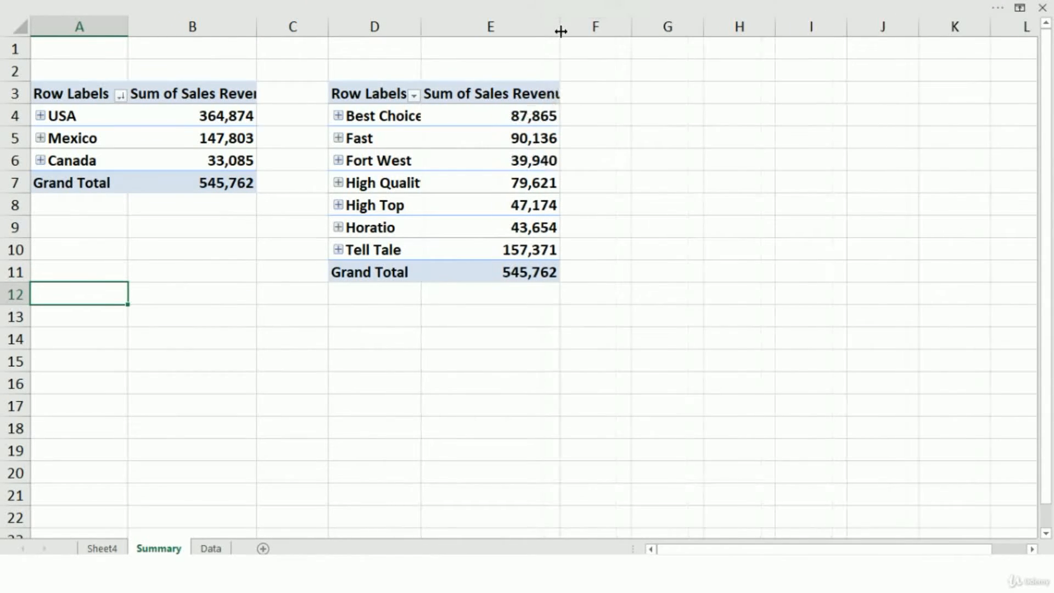
double_click(558, 32)
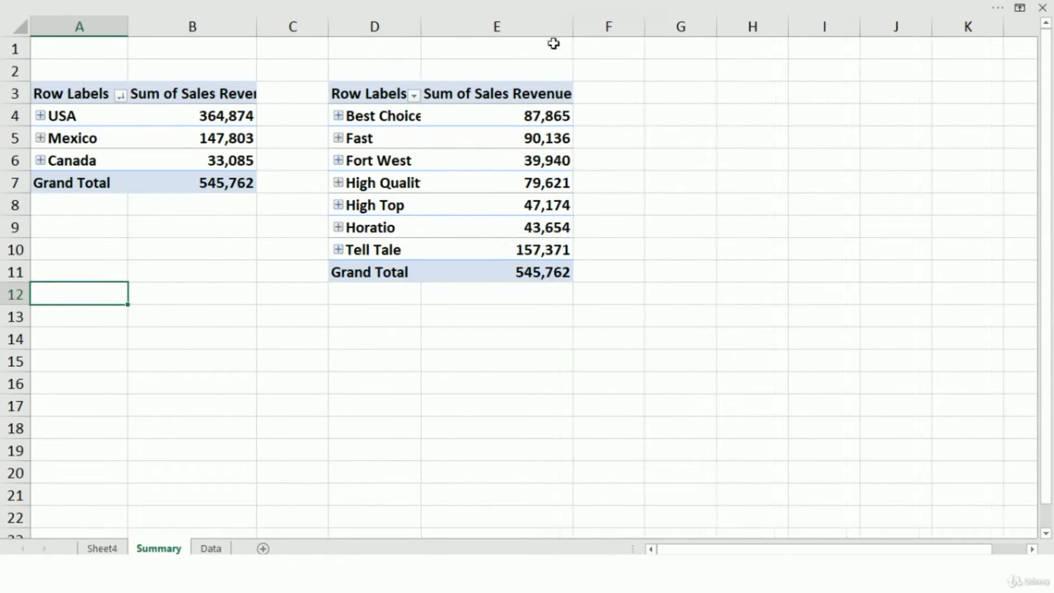
left_click_drag(330, 26, 268, 22)
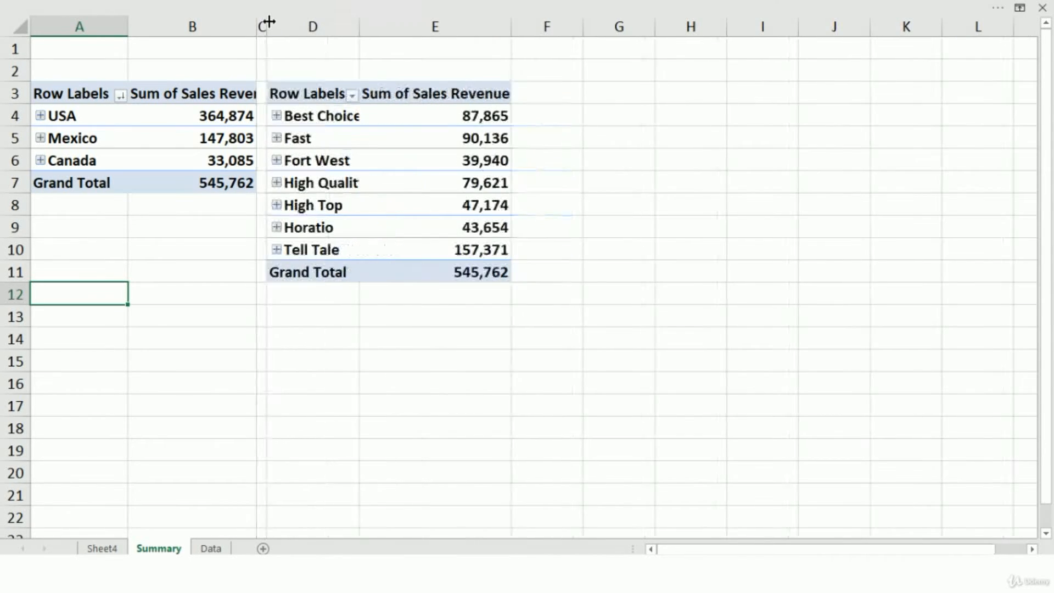
left_click(549, 104)
key("alt+Tab")
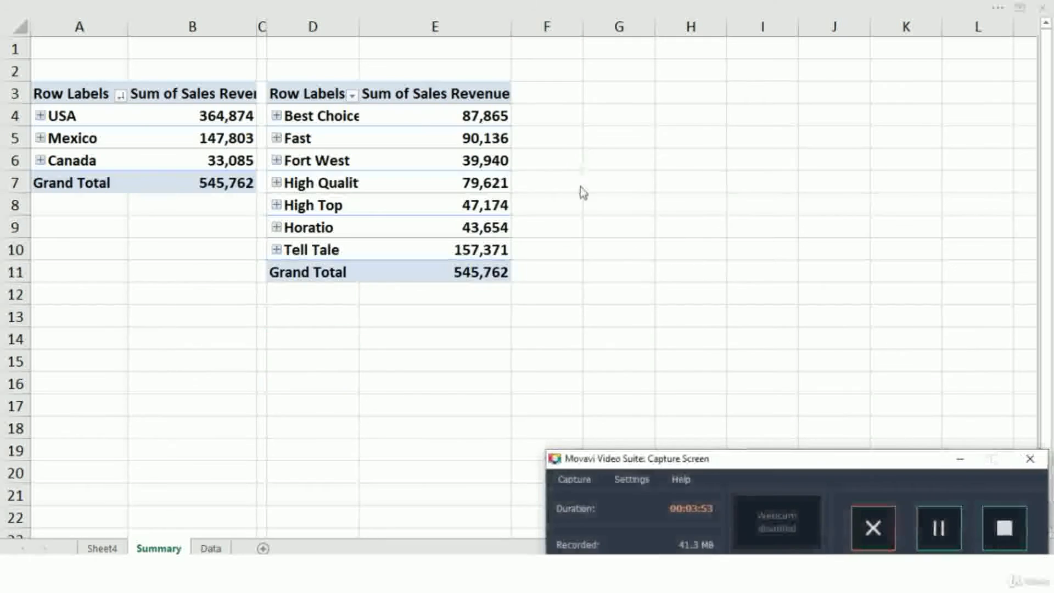
left_click(961, 461)
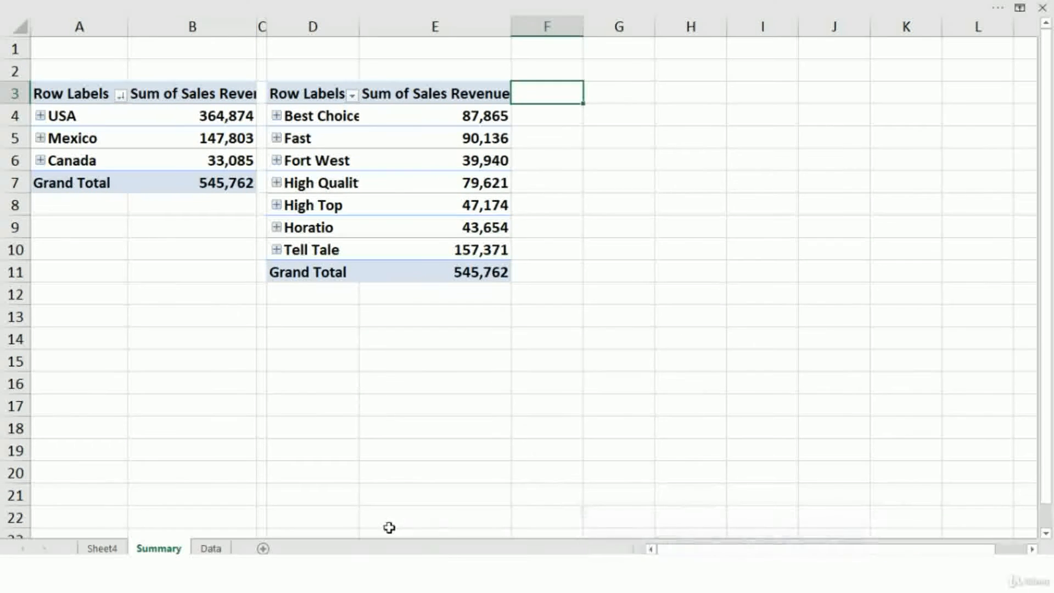
Remove Product_name and Product_brand from the row fields of the pivot table on Sheet4.
left_click(102, 548)
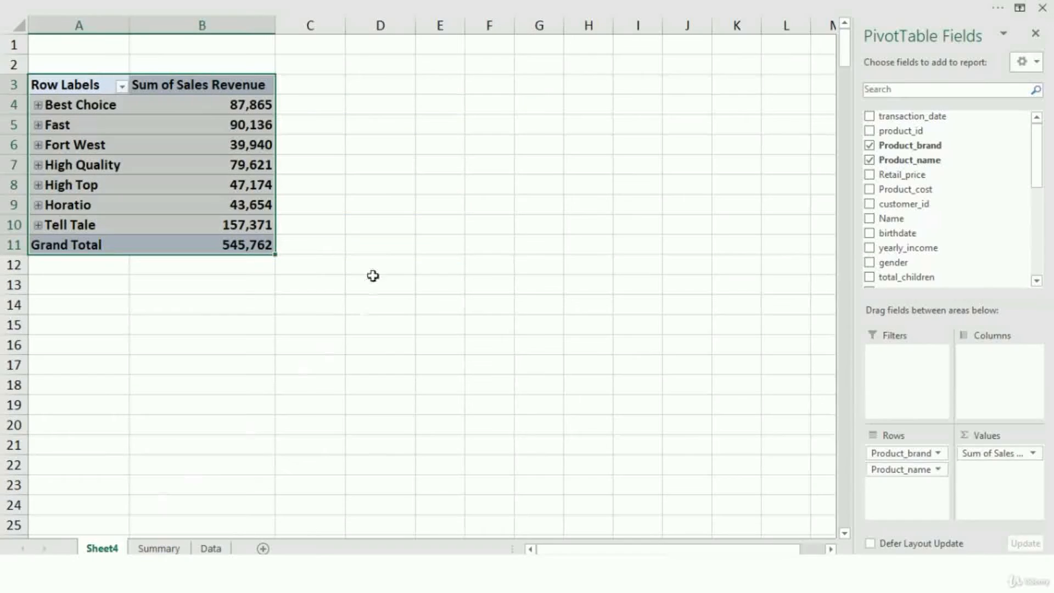
left_click(81, 105)
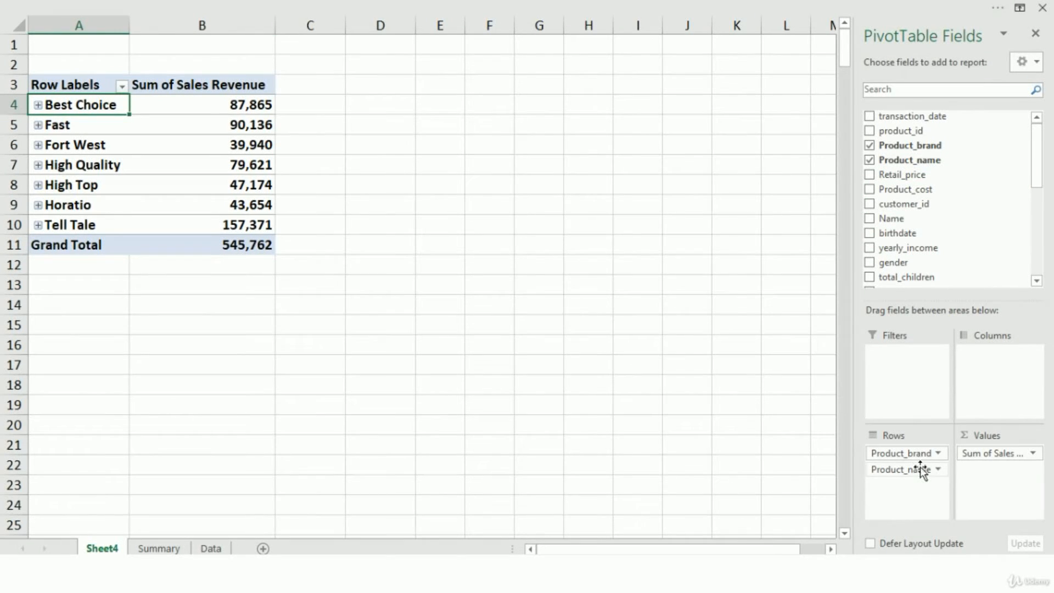
left_click_drag(920, 467, 844, 450)
left_click_drag(917, 454, 980, 218)
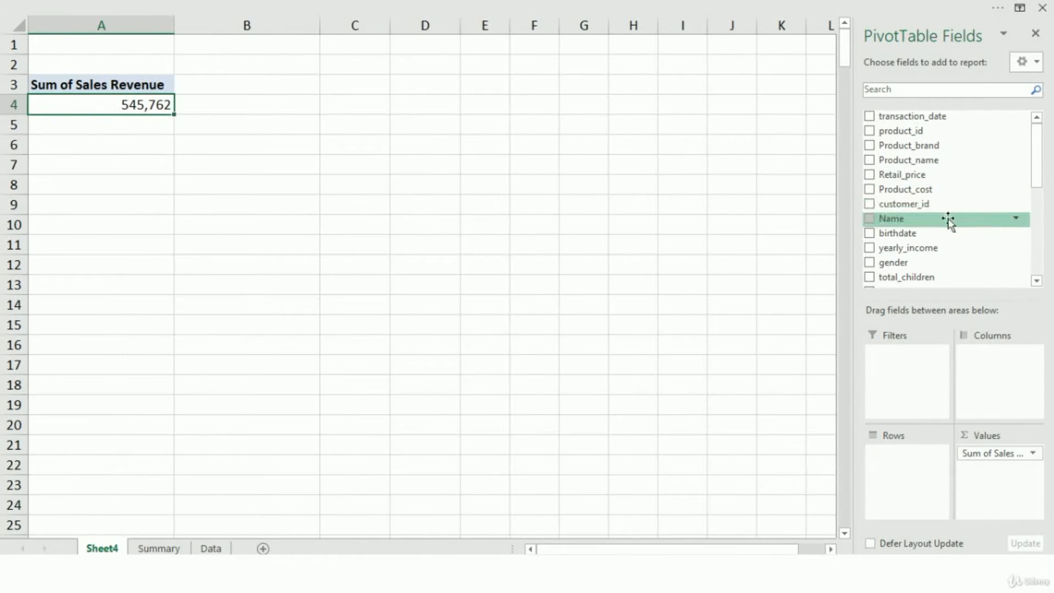
Add member_card as the row field of the Sheet4 pivot table.
scroll(961, 219, "down", 3)
scroll(961, 223, "down", 1)
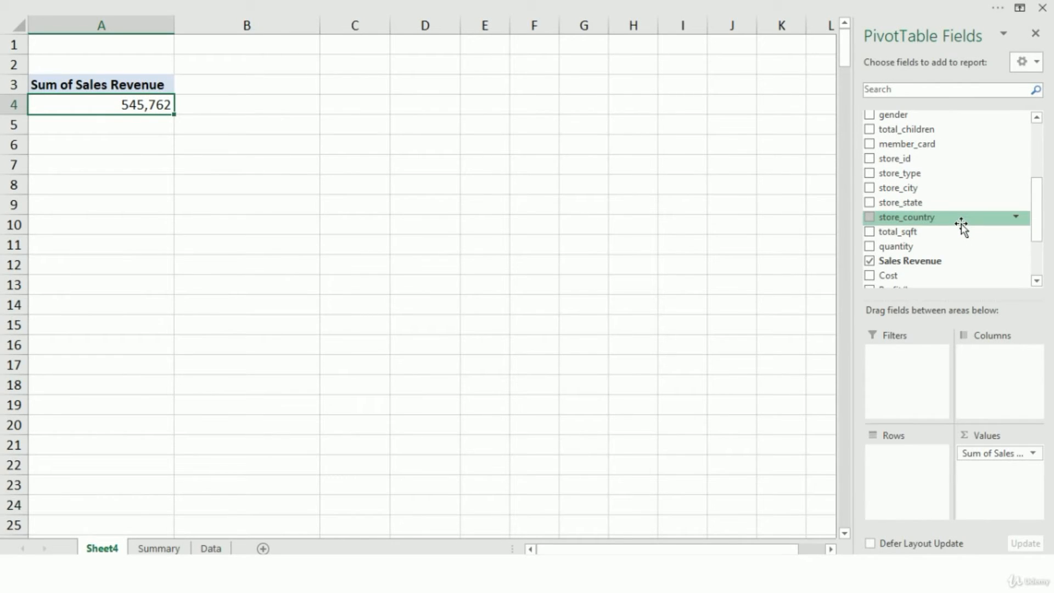
scroll(964, 225, "down", 1)
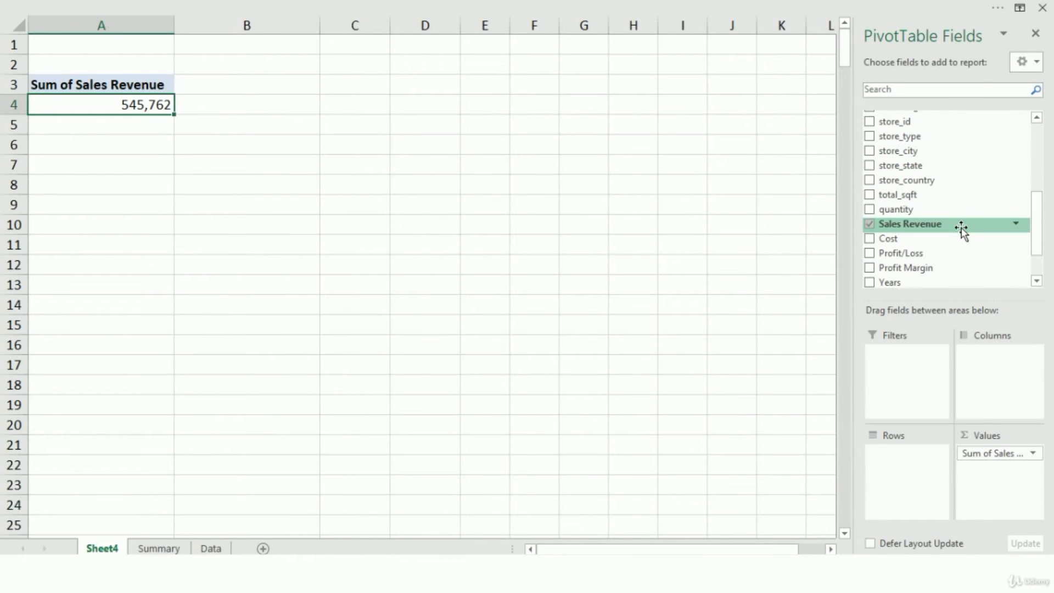
scroll(960, 228, "down", 1)
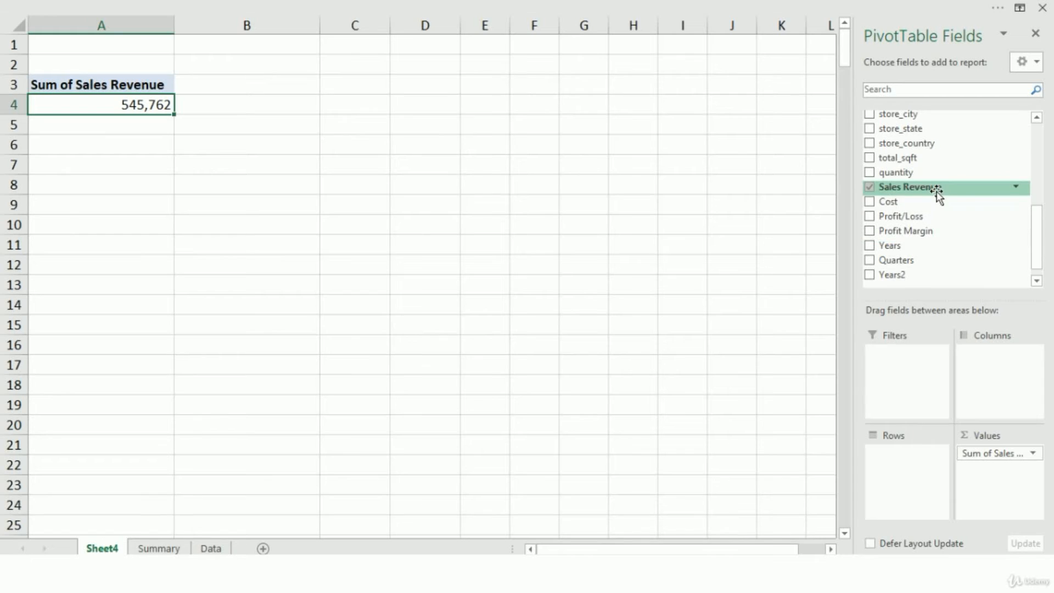
scroll(936, 195, "up", 1)
scroll(912, 254, "up", 1)
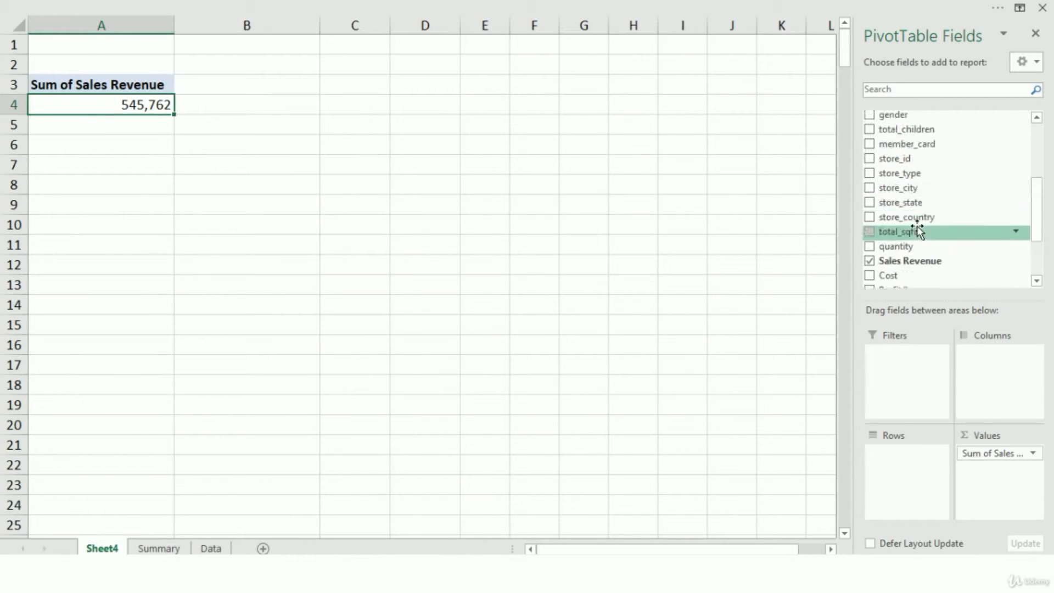
left_click_drag(931, 144, 922, 409)
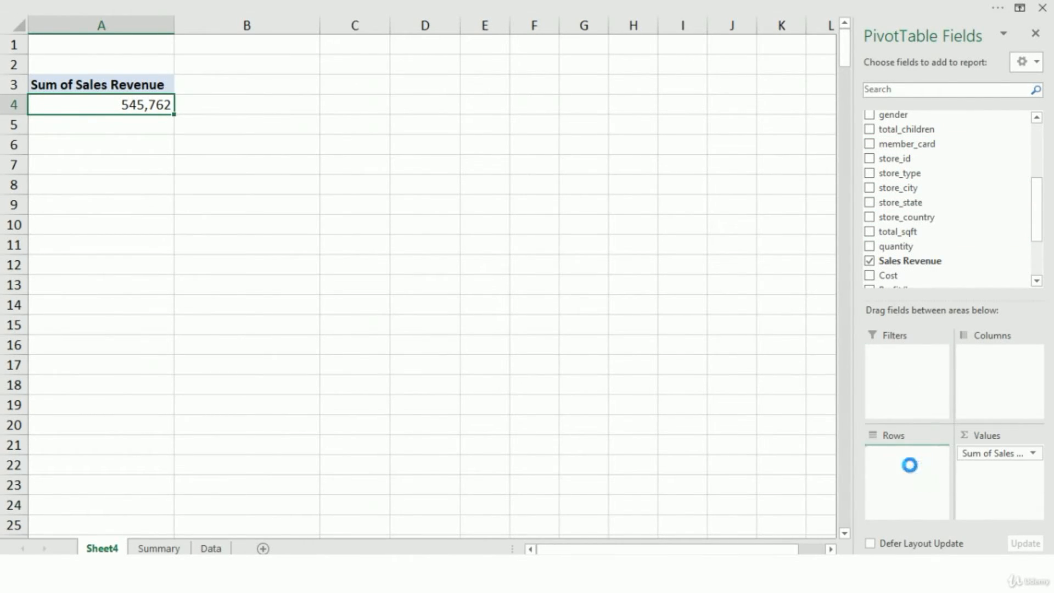
left_click_drag(910, 467, 914, 468)
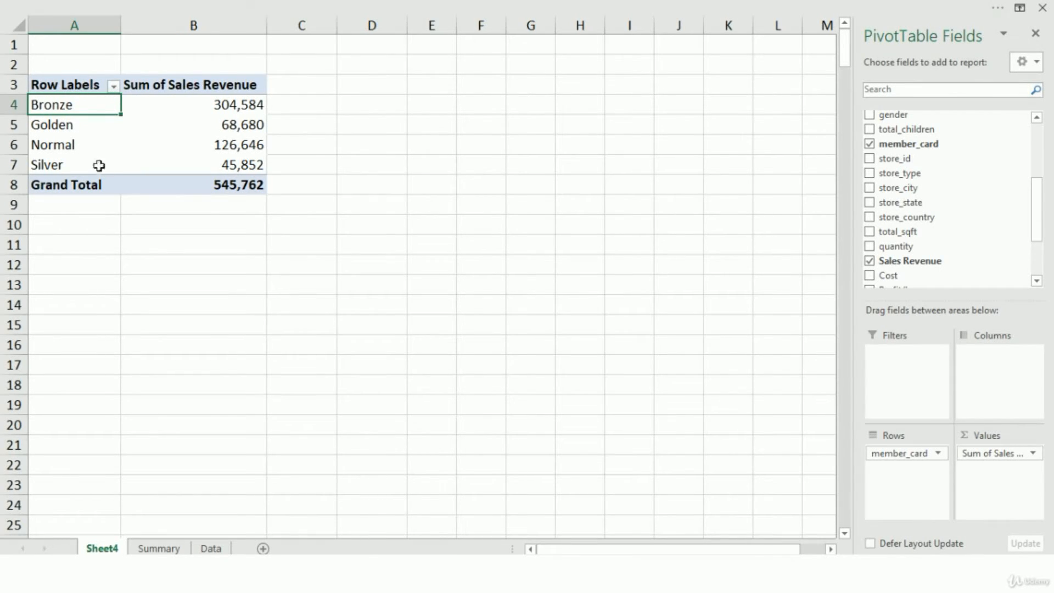
Copy the whole member card pivot table, A3:B8, on Sheet4.
mouse_move(189, 161)
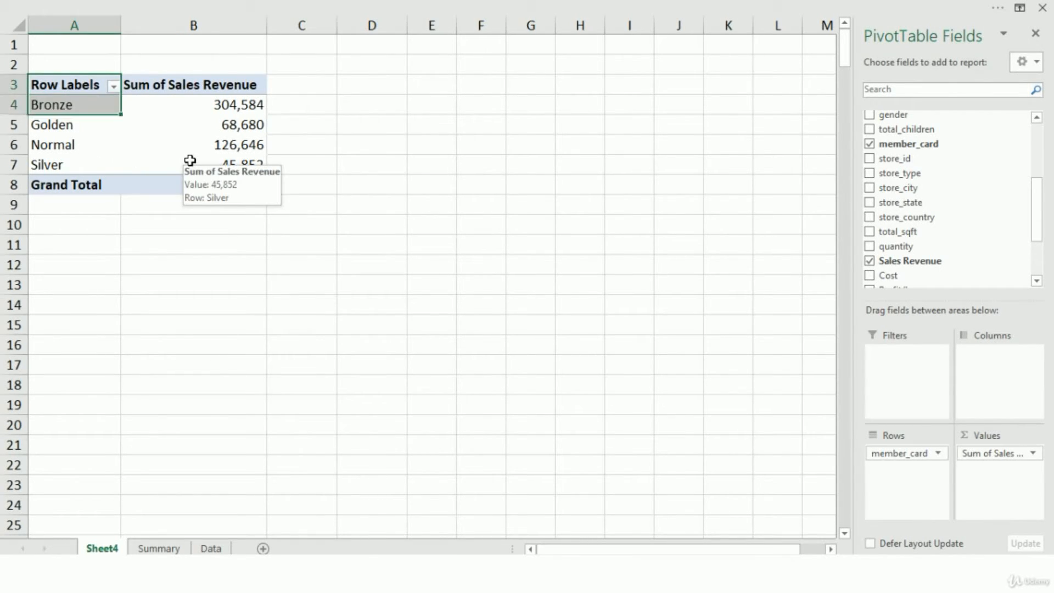
key("shift+Down")
key("shift+Down")
key("shift+Down")
key("shift+Down")
key("shift+Right")
key("ctrl+c")
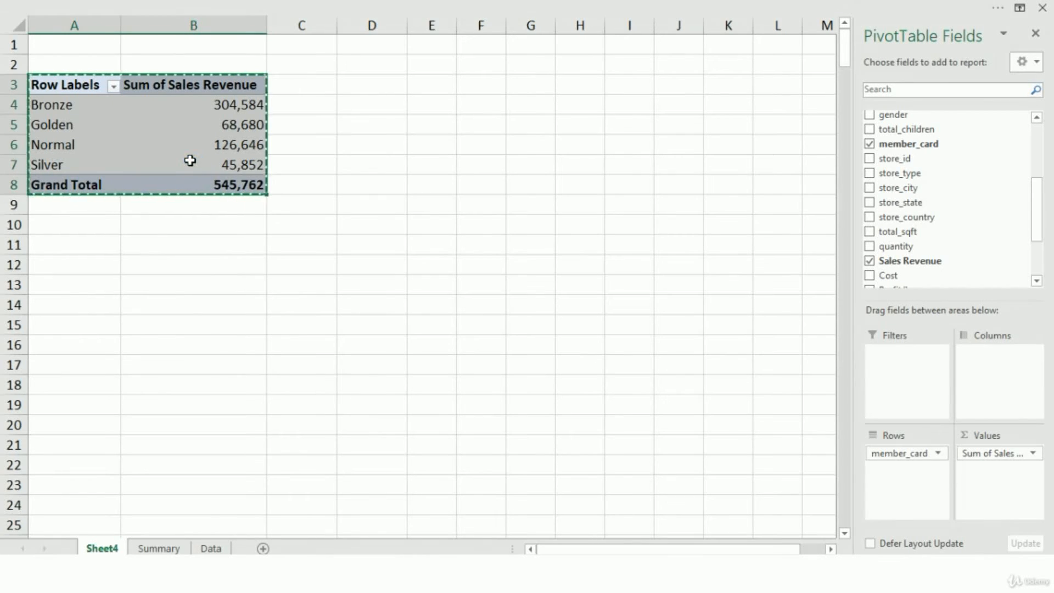
Select G3 on the Summary sheet, copy the member card pivot table from Sheet4 again and paste it there.
left_click(159, 549)
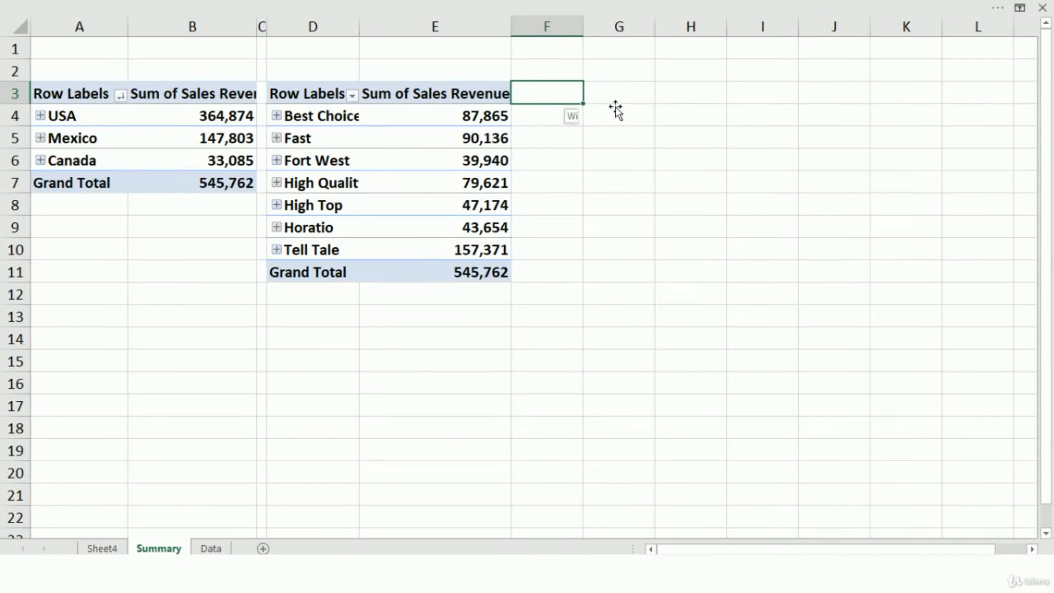
left_click(620, 96)
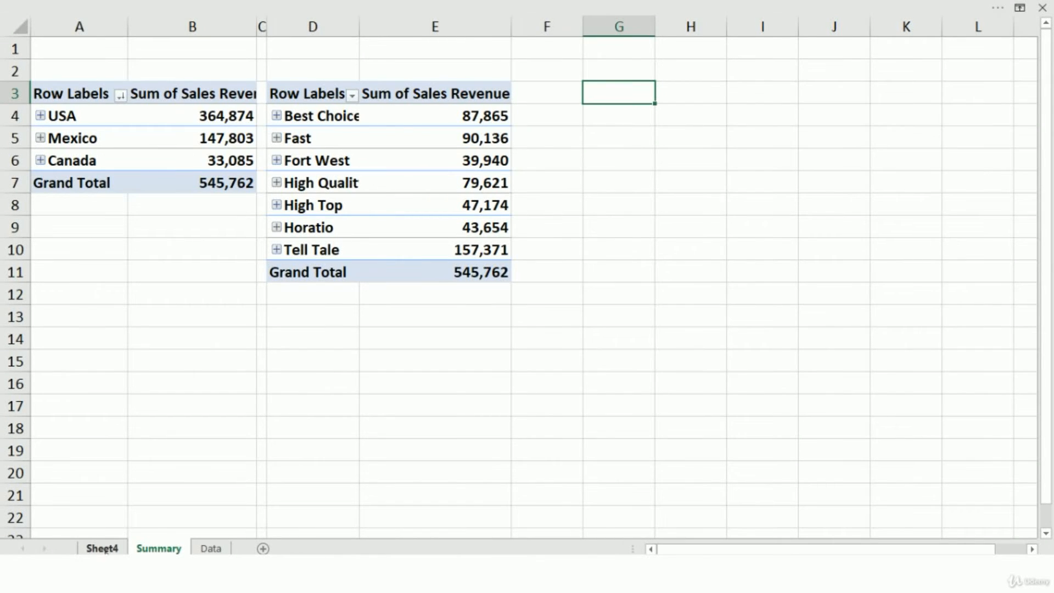
left_click(107, 550)
key("ctrl+c")
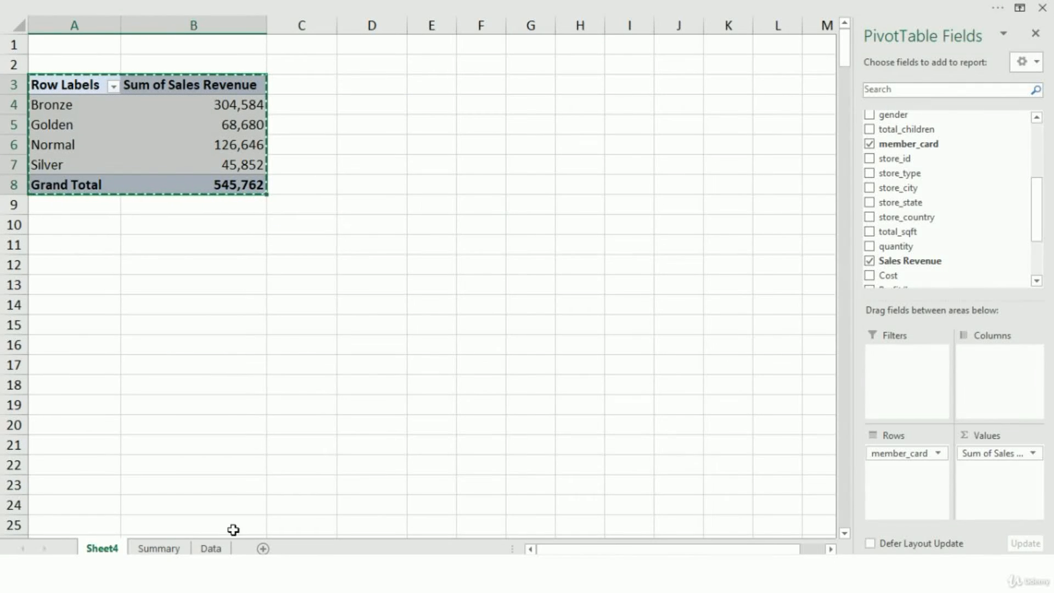
left_click(158, 549)
key("ctrl+v")
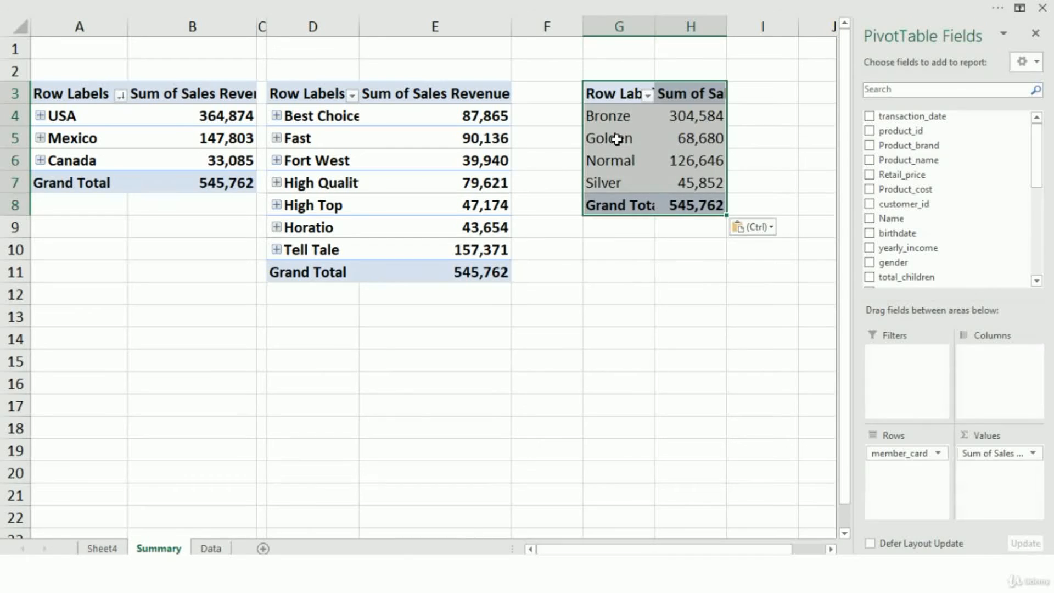
Widen columns G and H of the pasted member card pivot table on the Summary sheet.
left_click(652, 127)
left_click_drag(654, 26, 663, 26)
left_click_drag(738, 40, 762, 36)
left_click(608, 249)
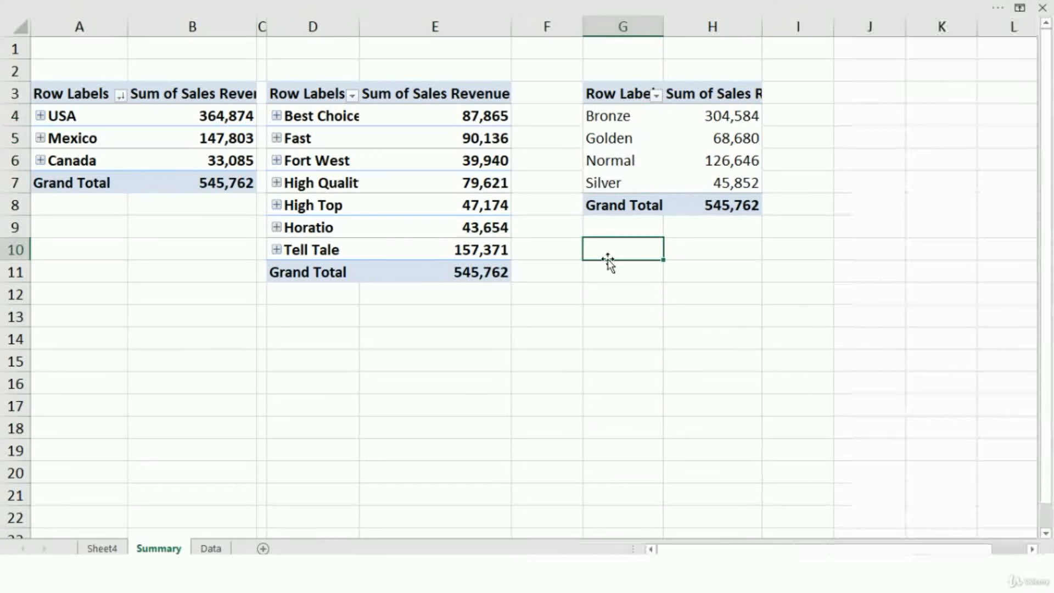
Narrow the empty column F between the product brand and member card pivot tables on the Summary sheet.
left_click_drag(583, 26, 524, 26)
Replace member_card with yearly_income as the row field of the Sheet4 pivot table.
left_click(102, 548)
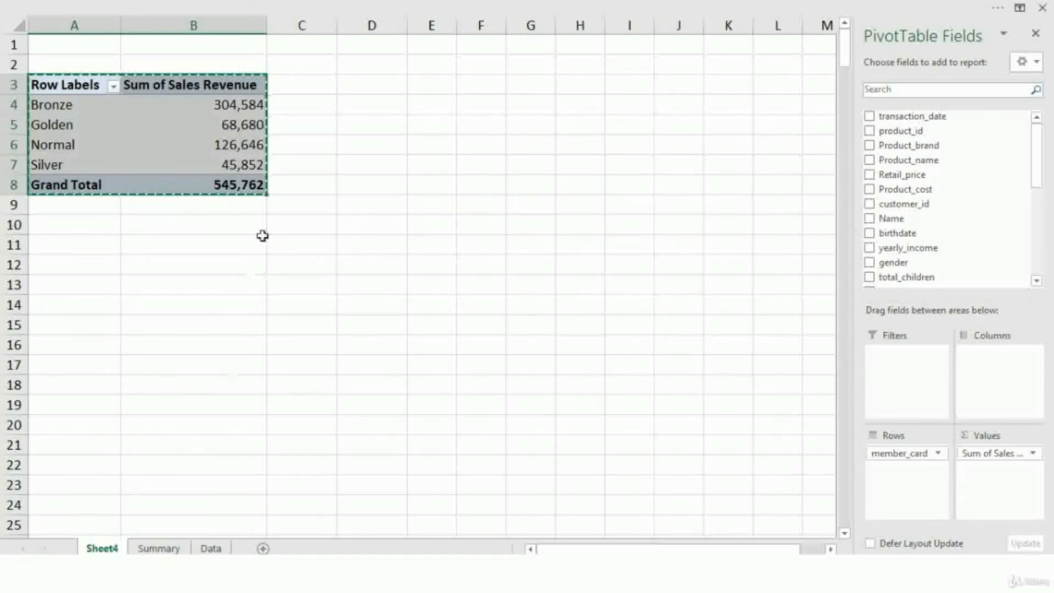
key("Escape")
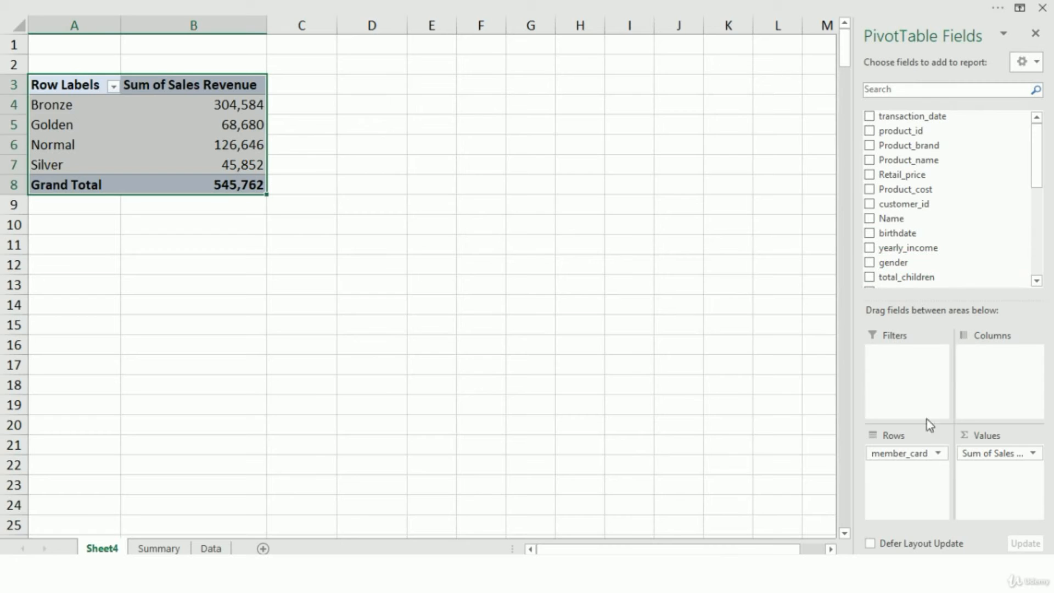
left_click_drag(913, 453, 730, 364)
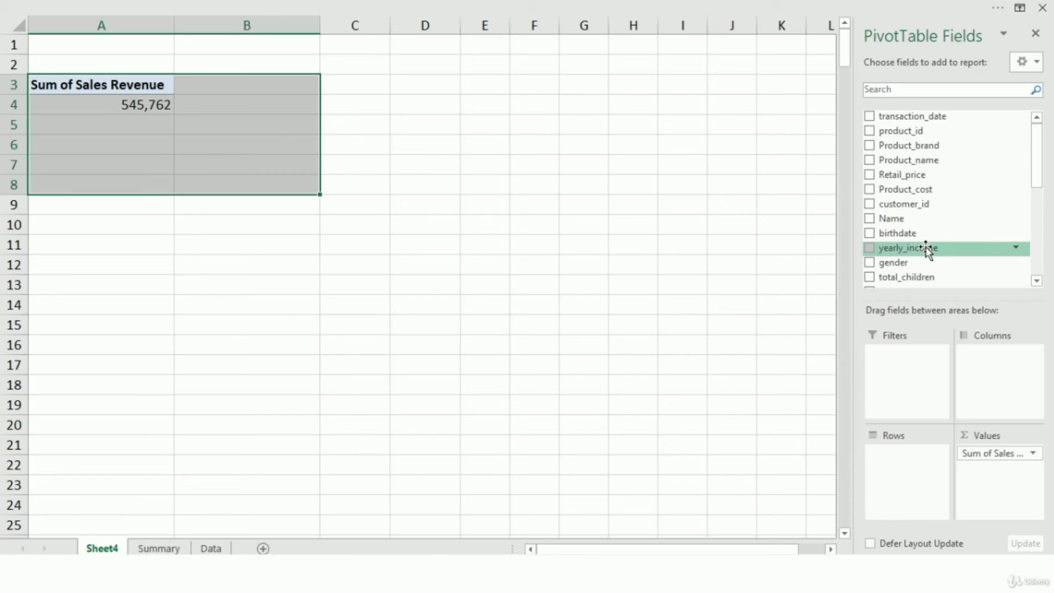
left_click_drag(926, 246, 909, 461)
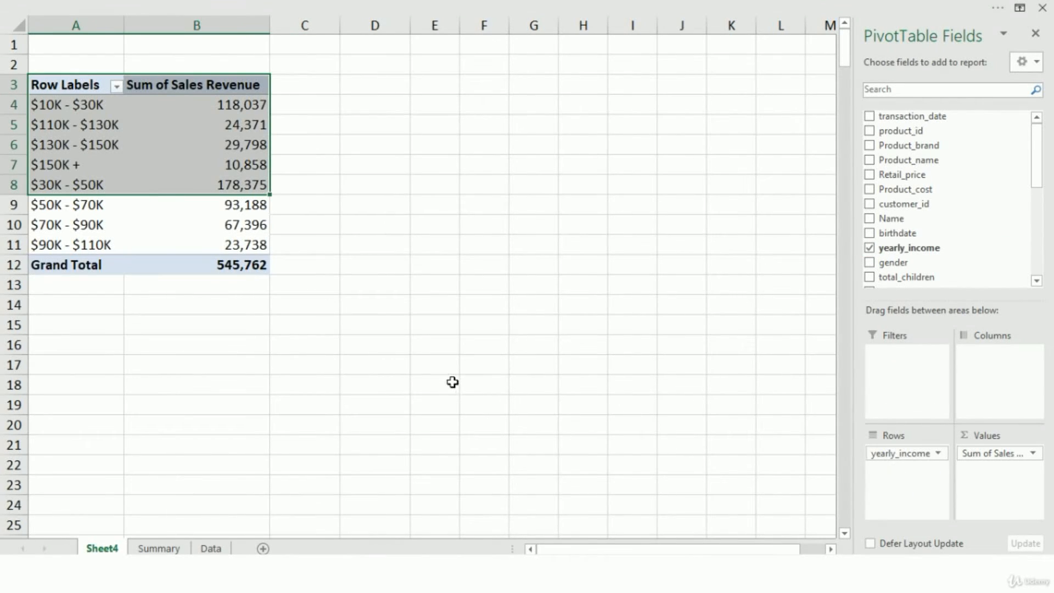
left_click(82, 208)
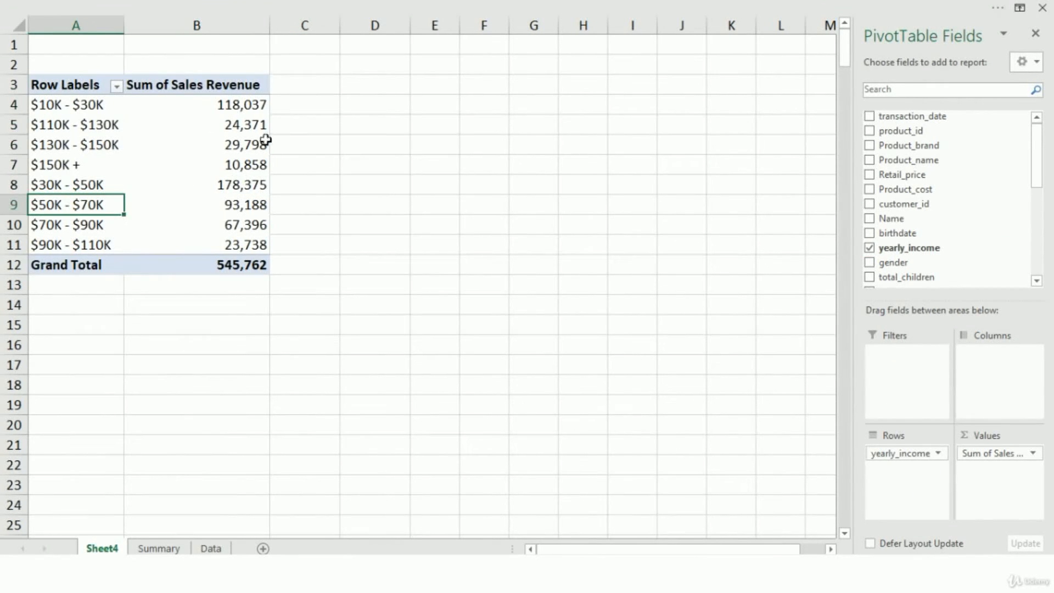
left_click(74, 86)
key("shift+Right")
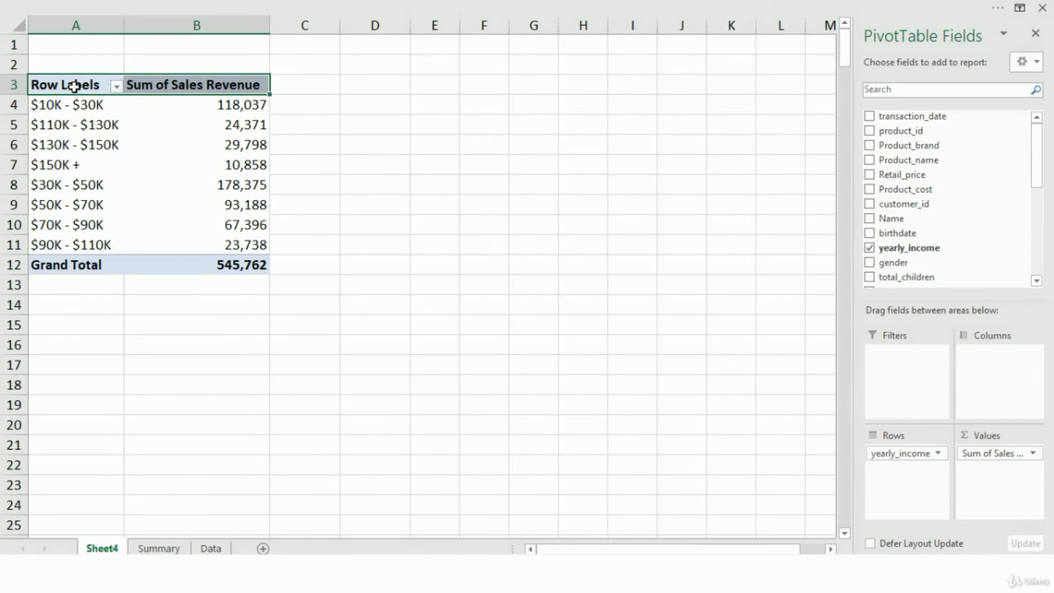
key("shift+Down")
key("shift+Down")
key("shift+Down")
key("shift+Down")
key("shift+Down")
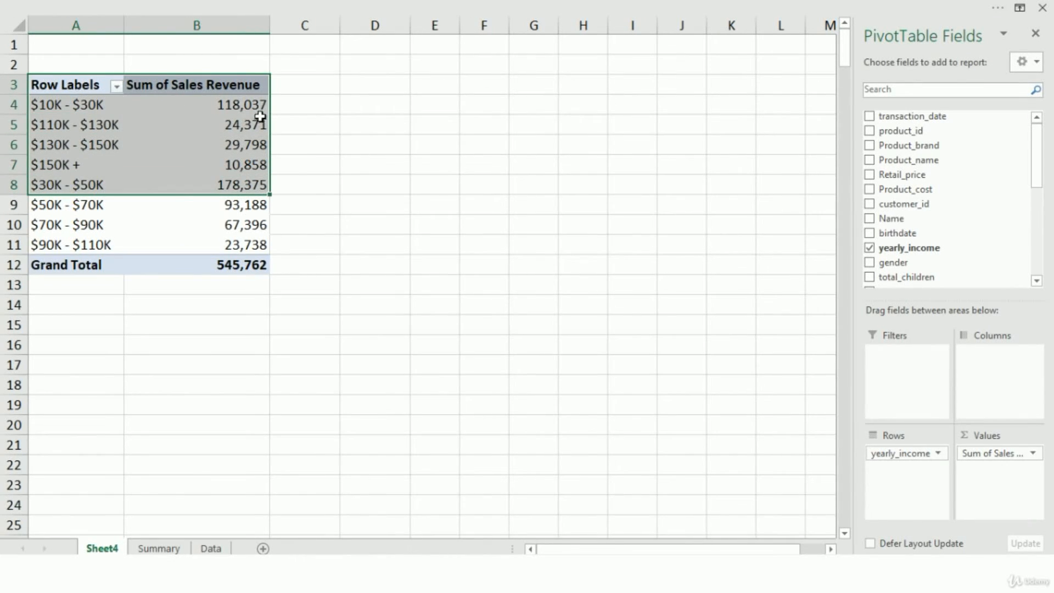
Sort the yearly income pivot table on Sheet4 by Sum of Sales Revenue from largest to smallest.
left_click(258, 107)
right_click(255, 110)
mouse_move(373, 196)
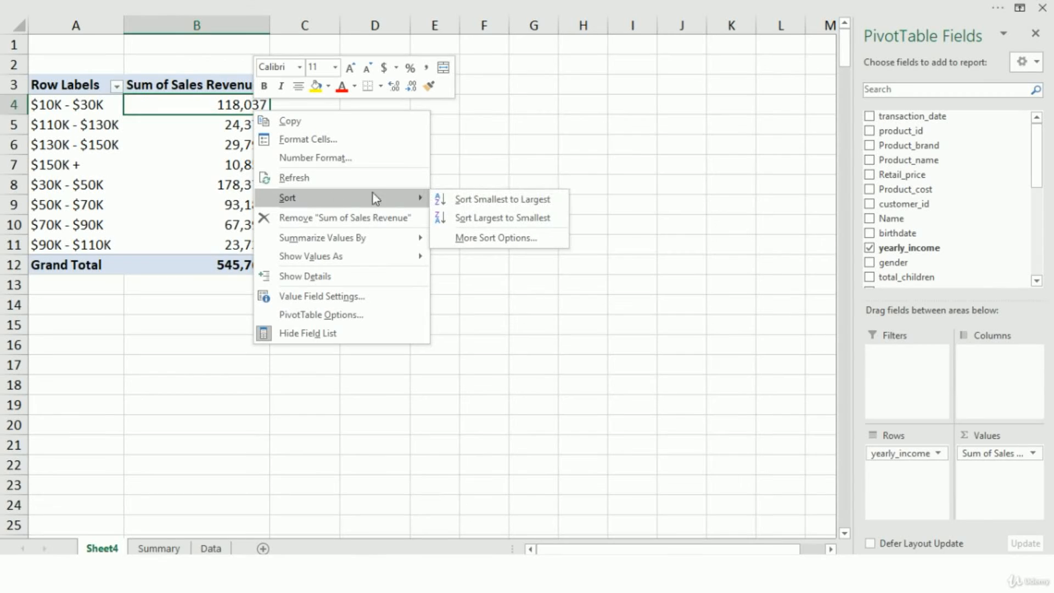
left_click(469, 218)
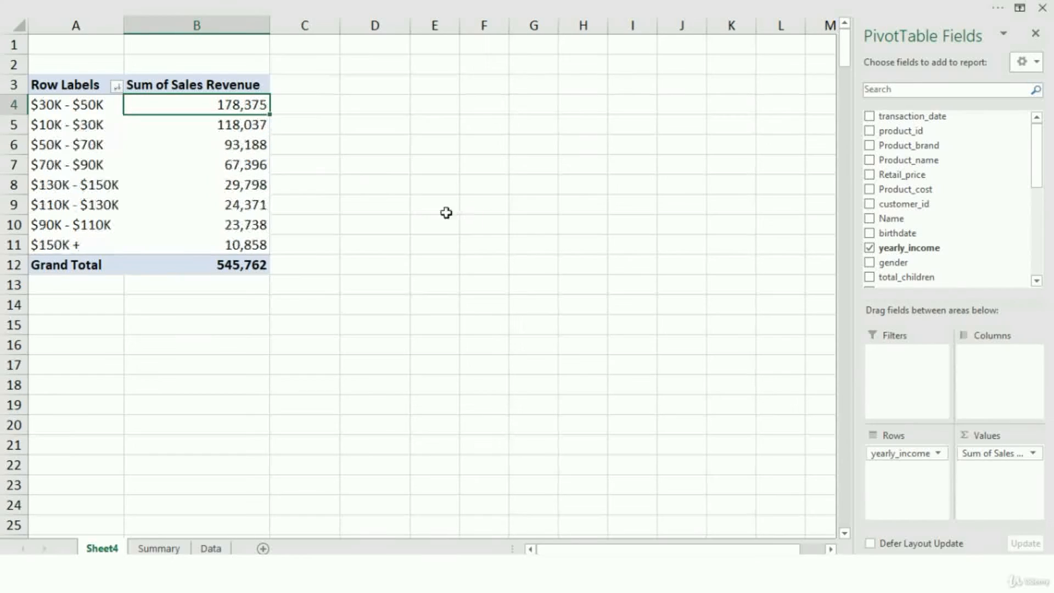
Copy the whole sorted yearly income pivot table, A3:B12, on Sheet4.
key("Up")
key("Left")
key("shift+Down")
key("shift+Down")
key("shift+Down")
key("shift+Down")
key("shift+Down")
key("shift+Down")
key("shift+Down")
key("shift+Down")
key("shift+Down")
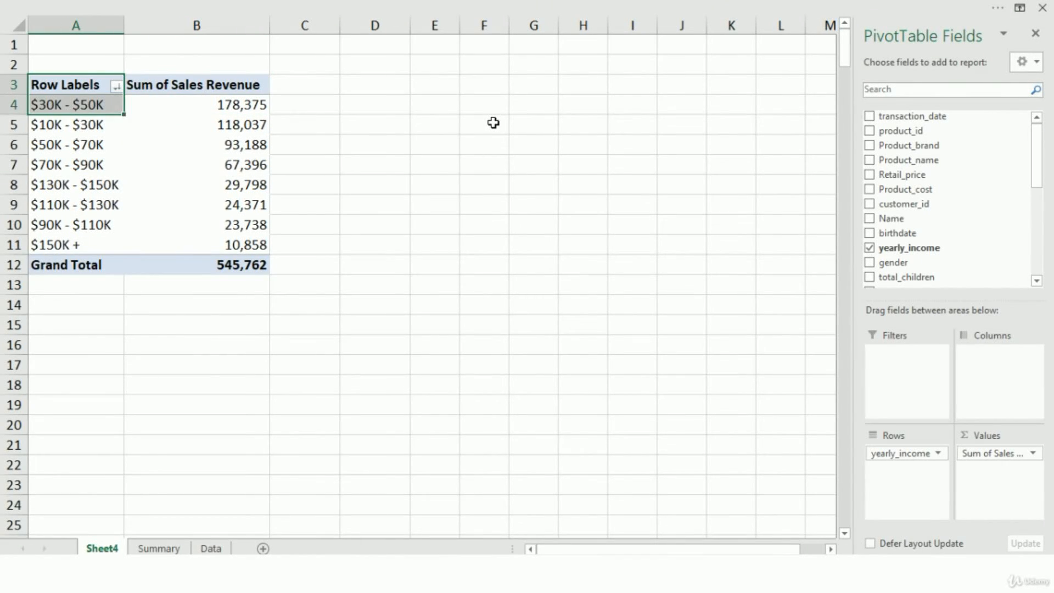
key("shift+Right")
key("ctrl+c")
Paste the copied yearly income pivot table at J3 on the Summary sheet.
left_click(159, 549)
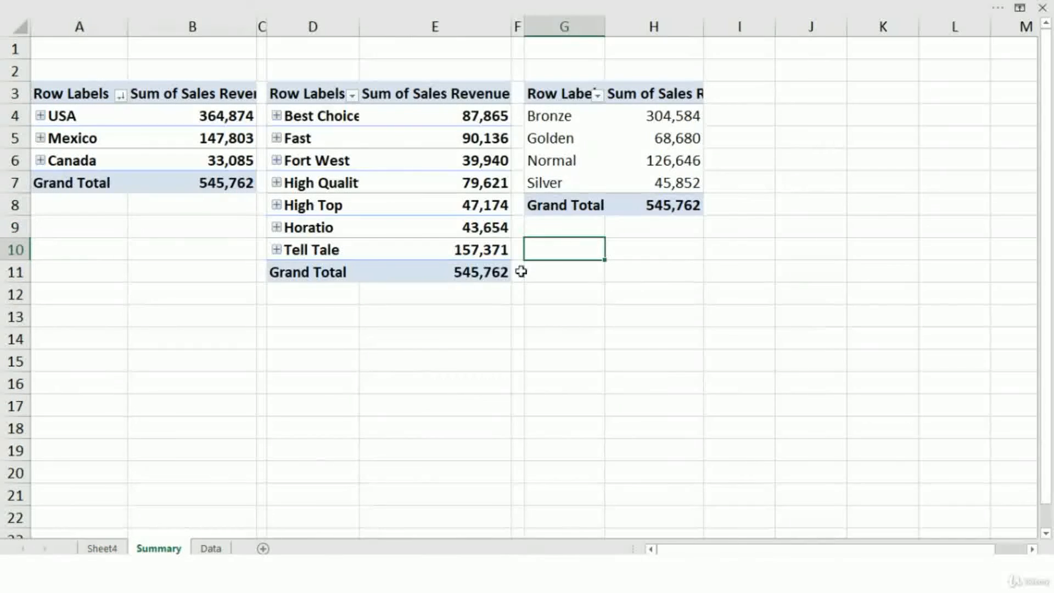
left_click(799, 89)
key("ctrl+v")
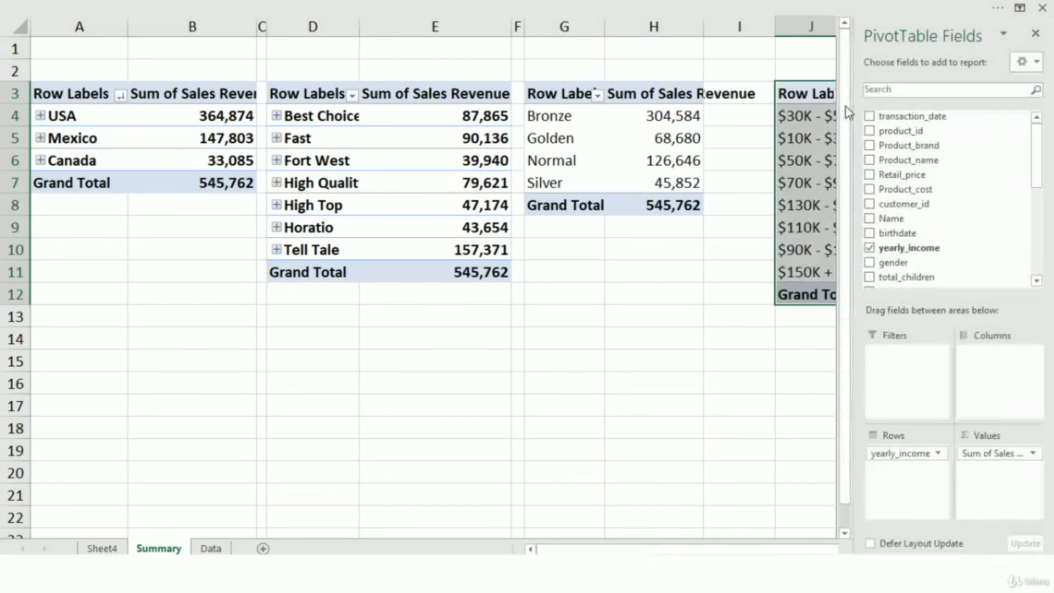
Narrow the empty column I between the member card and yearly income pivot tables.
left_click_drag(772, 25, 727, 26)
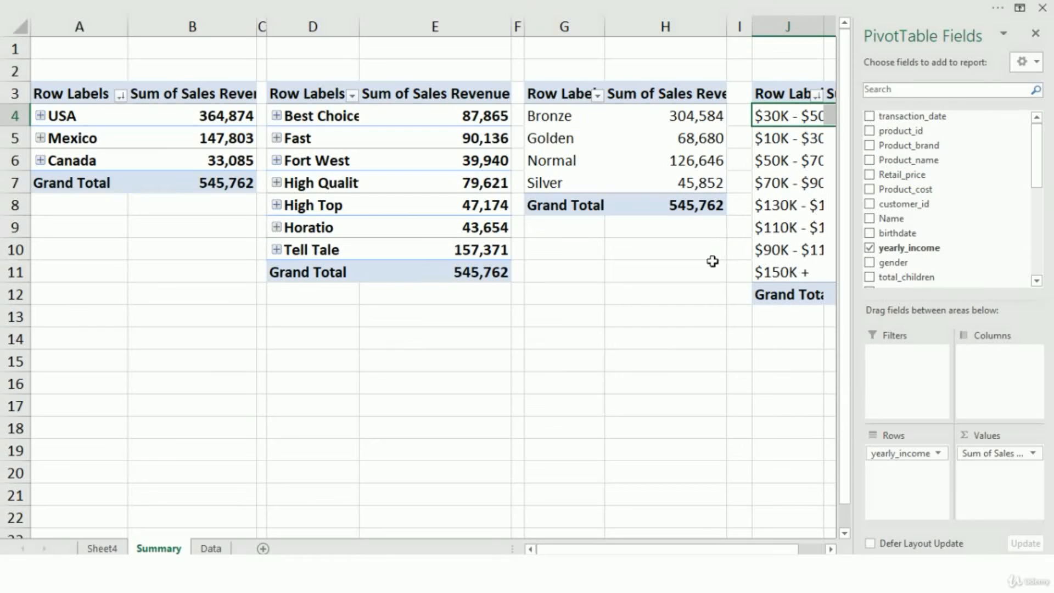
left_click(684, 342)
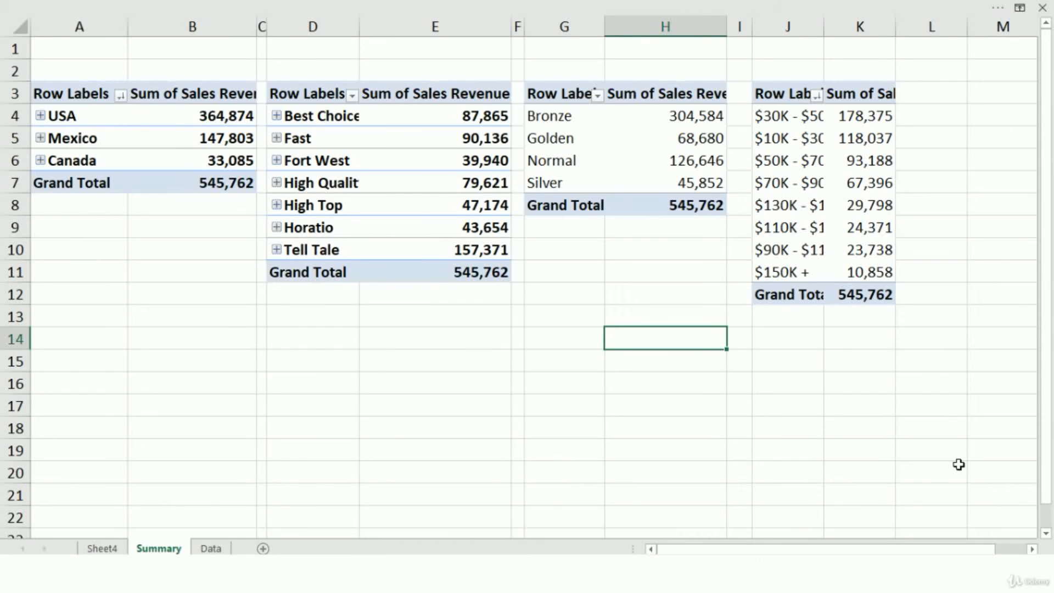
Hide the PivotTable field list and select cells in each of the four pivot tables on the Summary sheet.
left_click(802, 162)
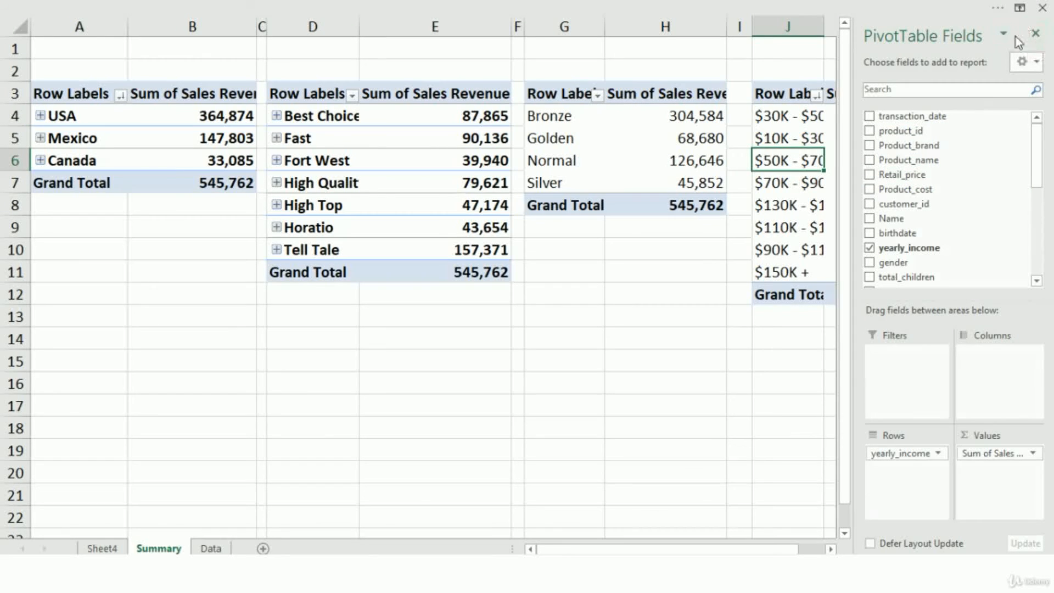
left_click(1035, 36)
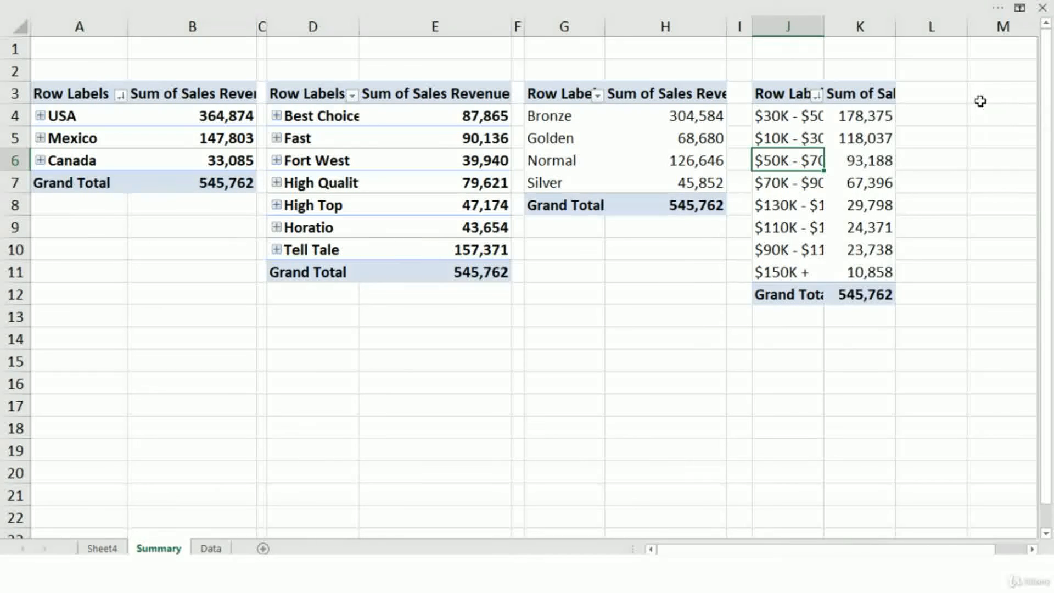
left_click(651, 137)
left_click(425, 163)
left_click(133, 132)
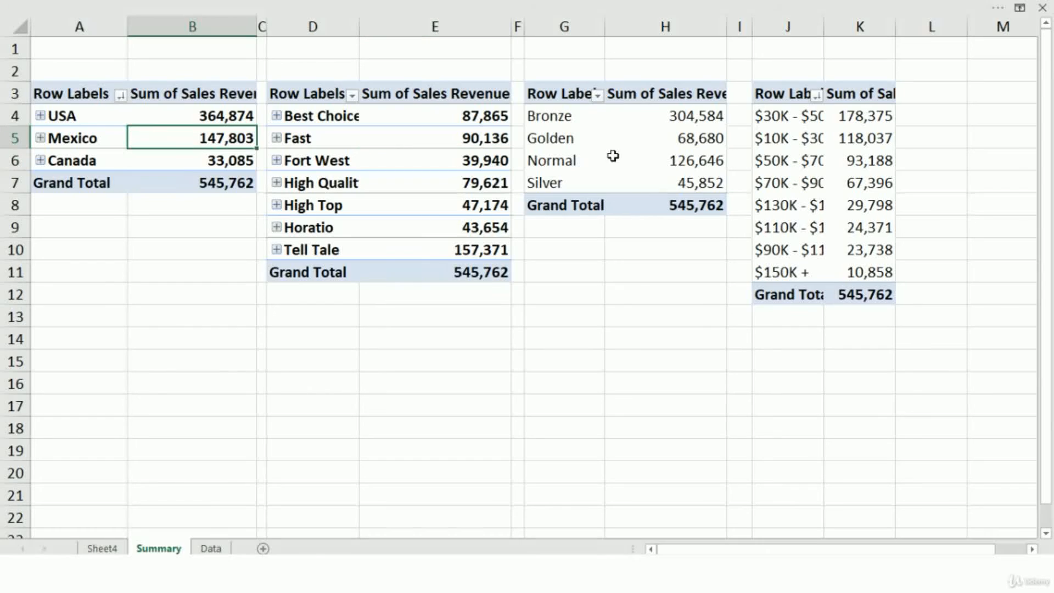
left_click(780, 145)
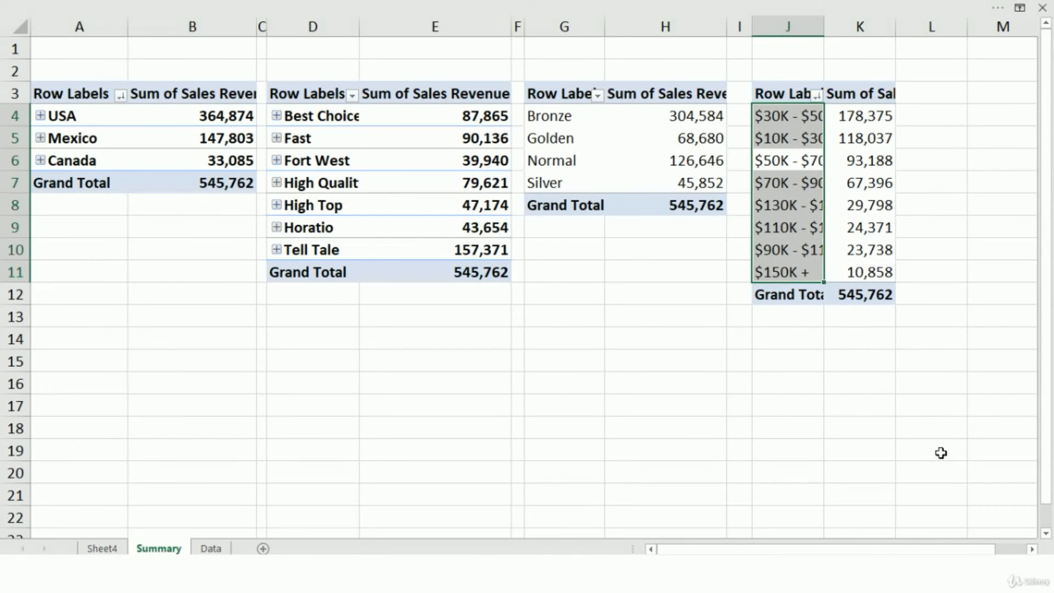
left_click(962, 451)
left_click(863, 159)
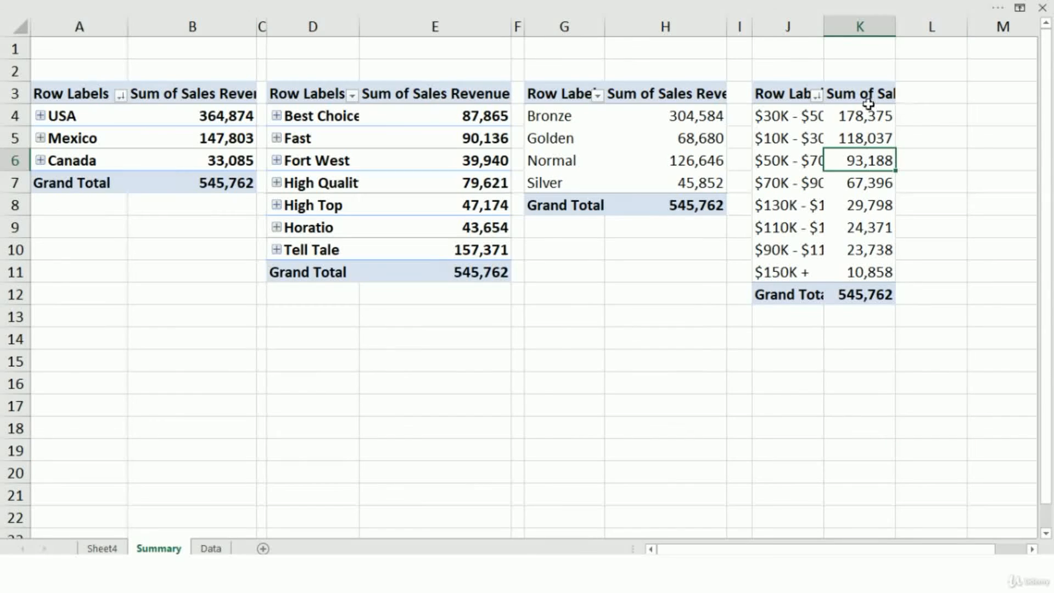
Show the field list for the yearly income pivot table again and close it.
key("alt")
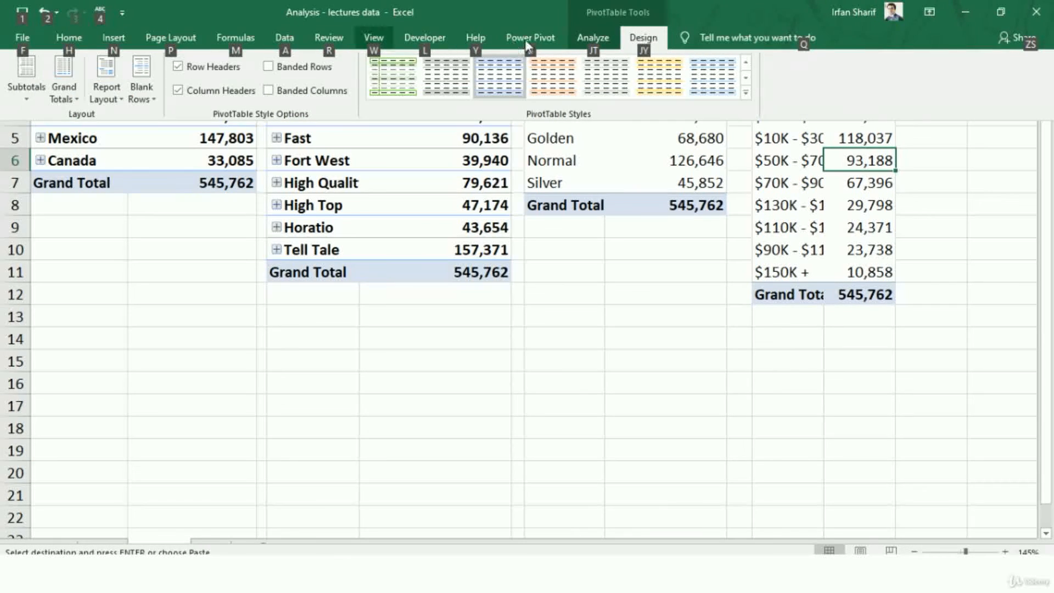
left_click(603, 40)
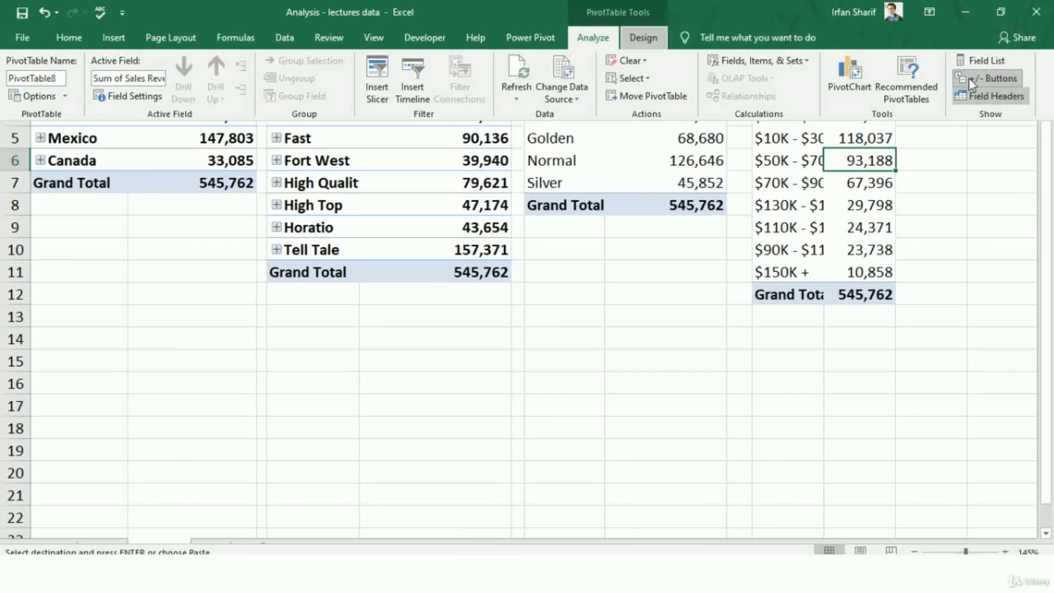
left_click(995, 61)
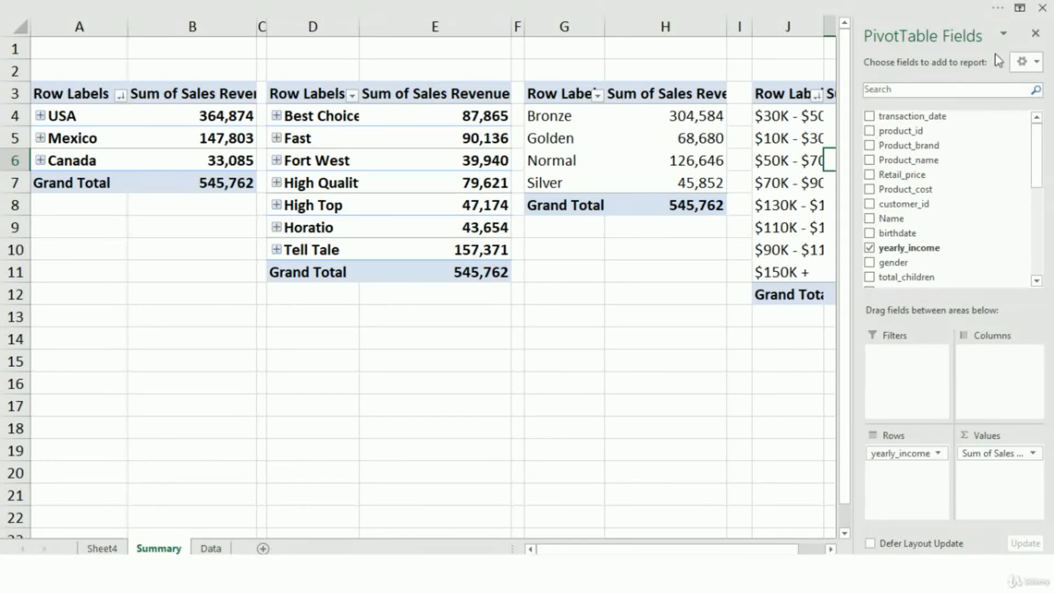
left_click(1037, 34)
left_click(656, 249)
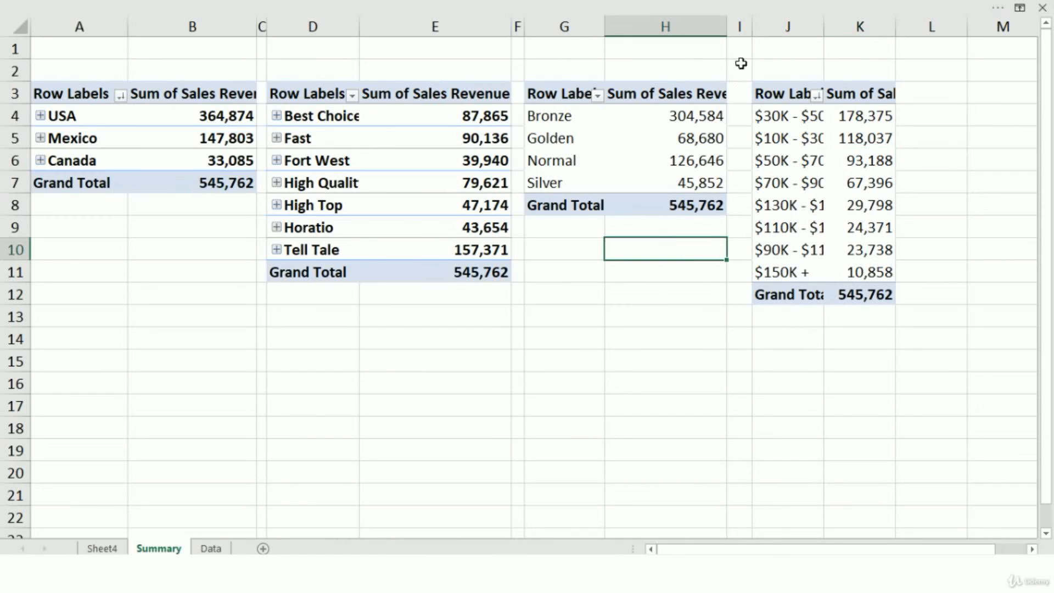
Narrow spacer column I further and widen column J to fit the yearly income row labels.
left_click_drag(751, 31, 736, 27)
left_click_drag(809, 28, 841, 28)
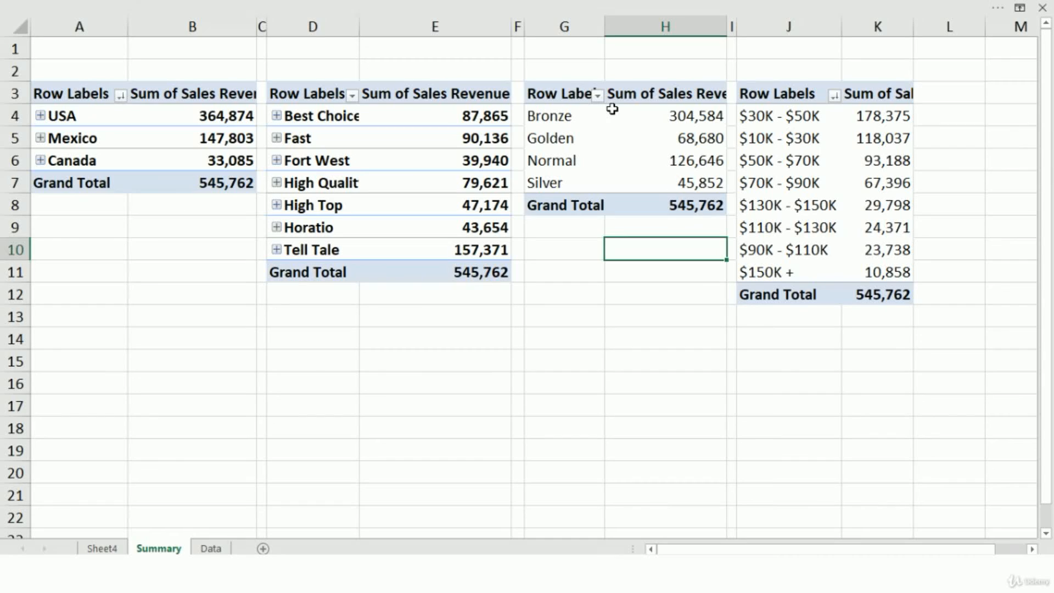
Apply the first grey style of the Dark group to the store location pivot table and collapse the ribbon.
left_click(89, 96)
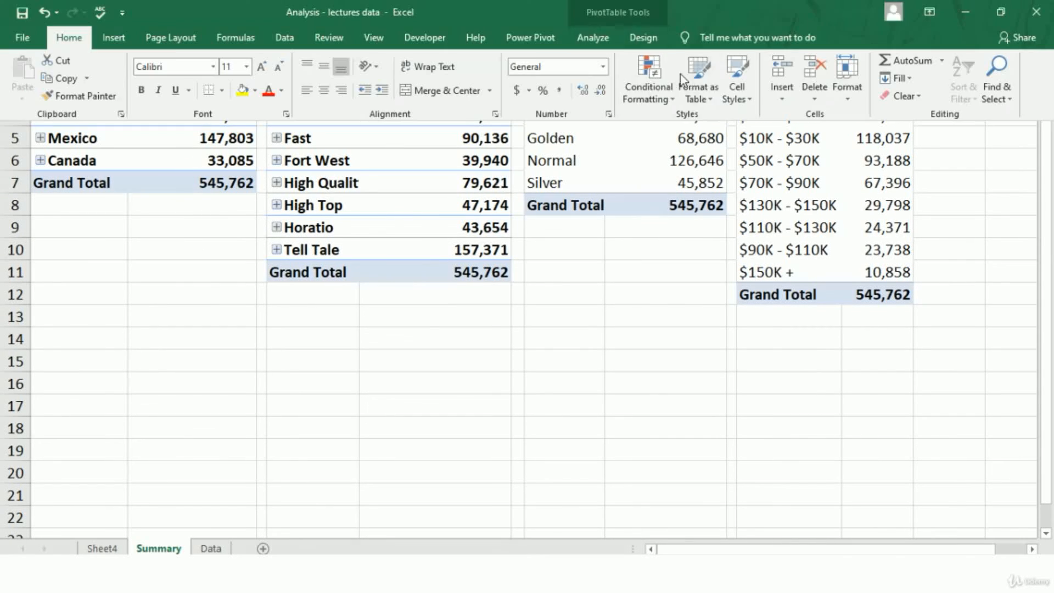
key("alt")
left_click(651, 42)
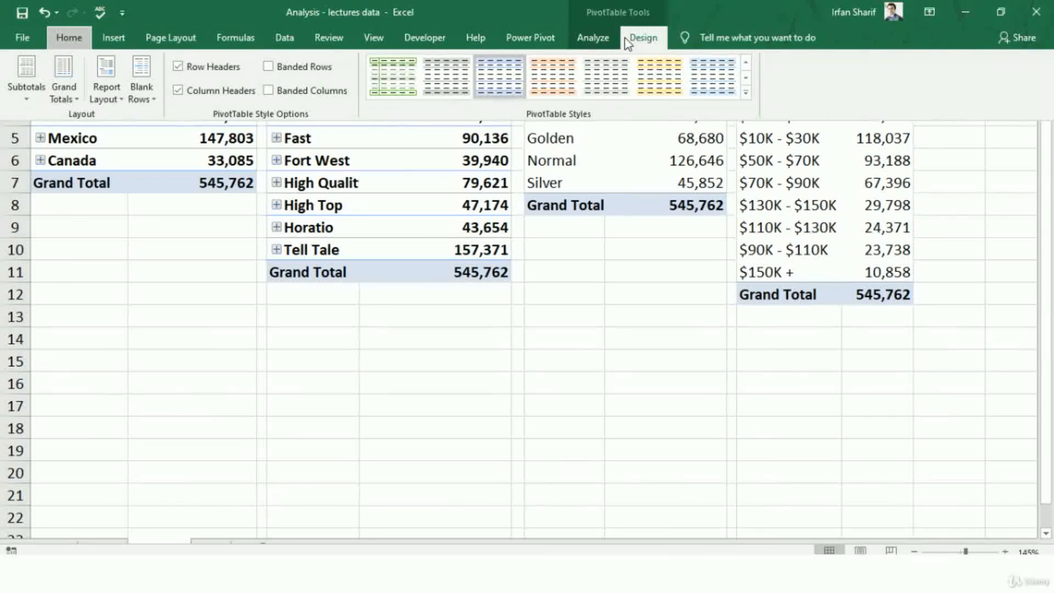
left_click(746, 88)
scroll(484, 332, "down", 3)
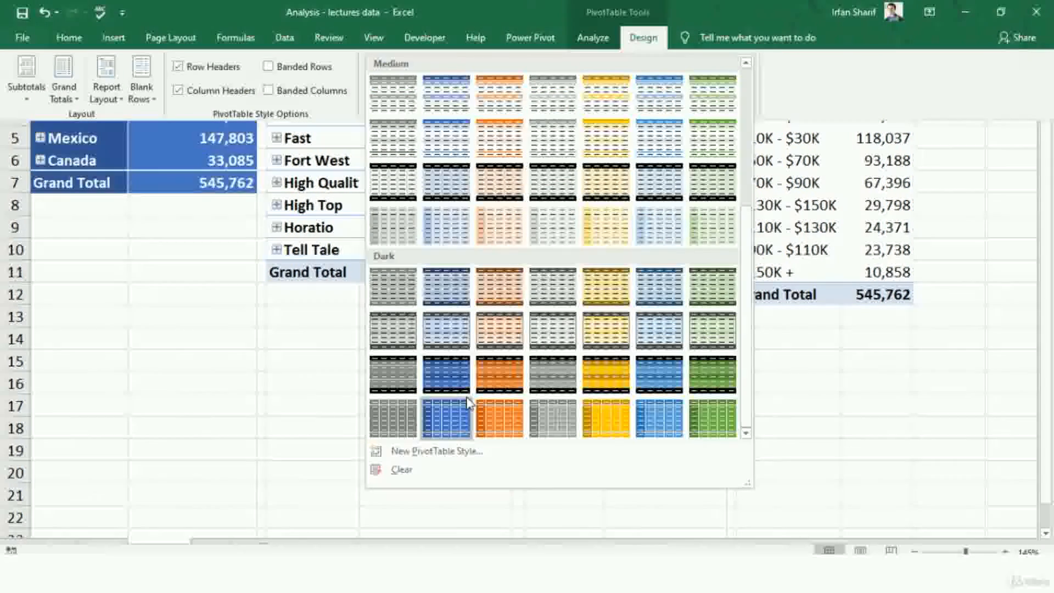
left_click(382, 296)
key("ctrl+shift+F1")
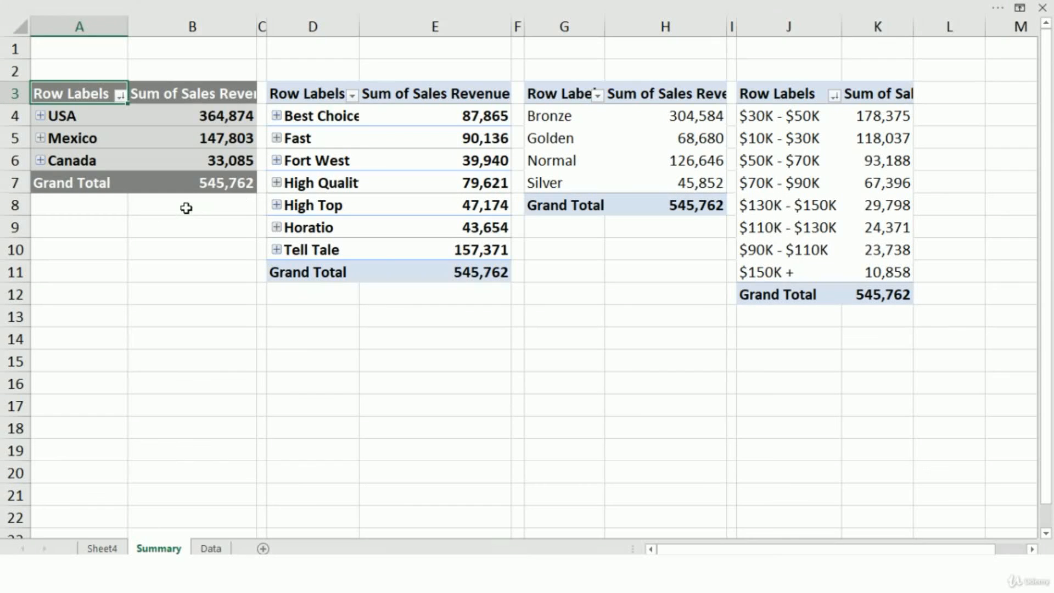
Widen column D to fit the brand names in the product brand pivot table.
left_click(322, 114)
left_click_drag(361, 27, 376, 27)
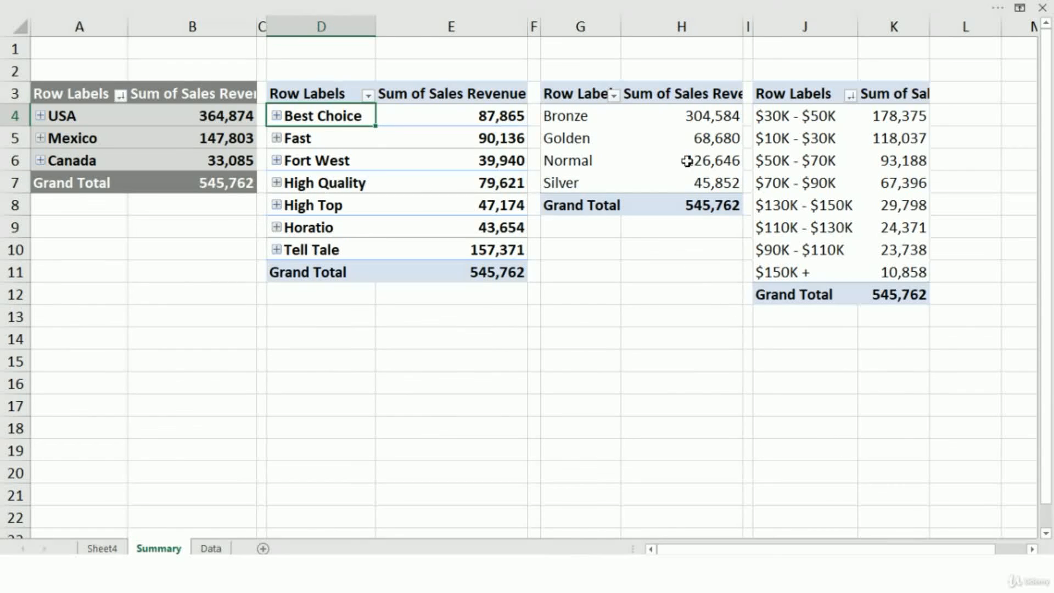
Show the member card pivot table in Tabular Form so its header uses the field name.
left_click(612, 139)
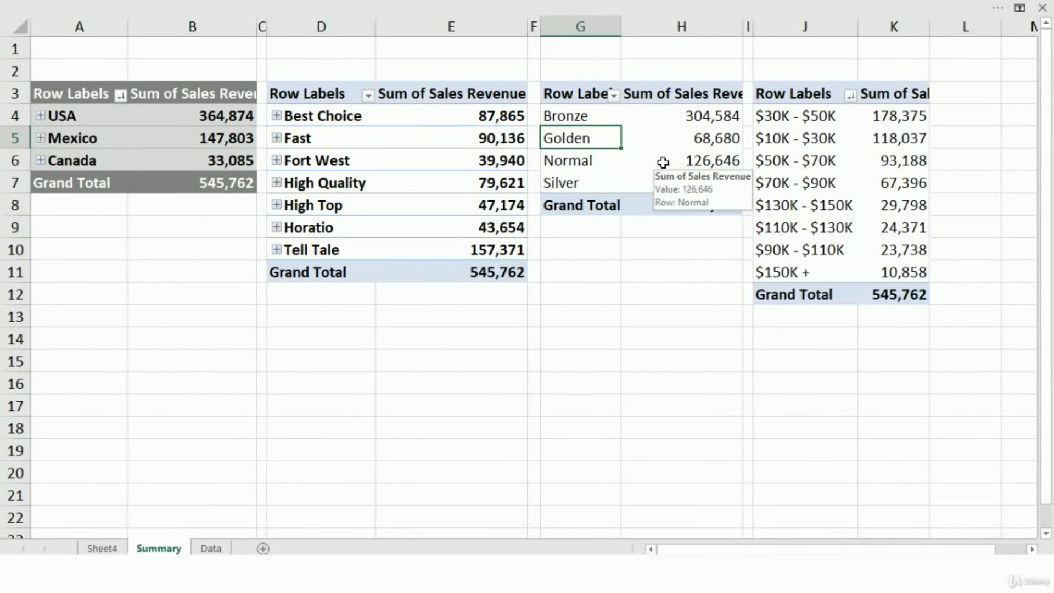
key("alt")
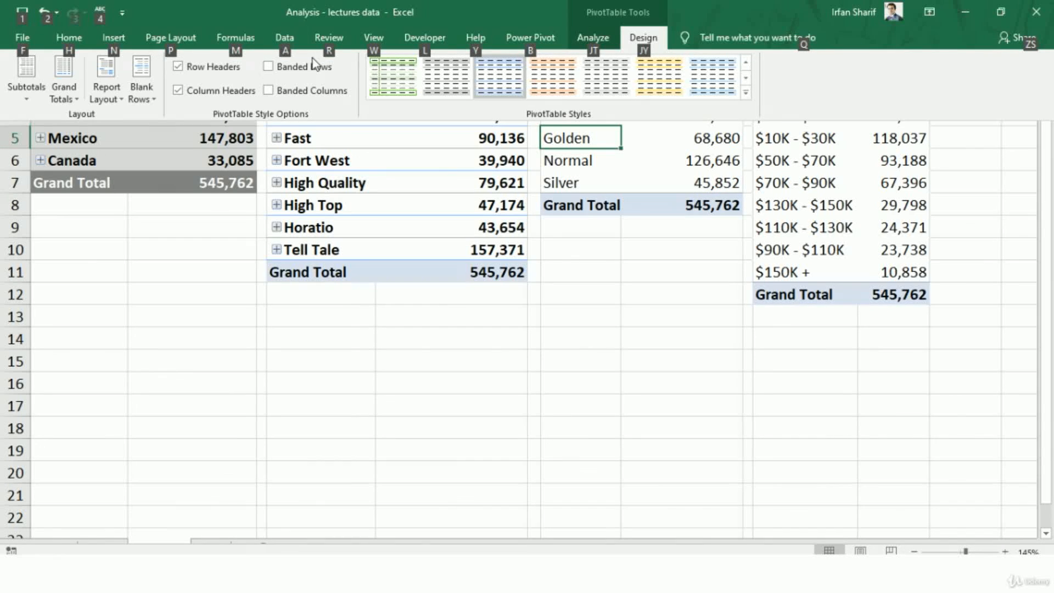
left_click(113, 86)
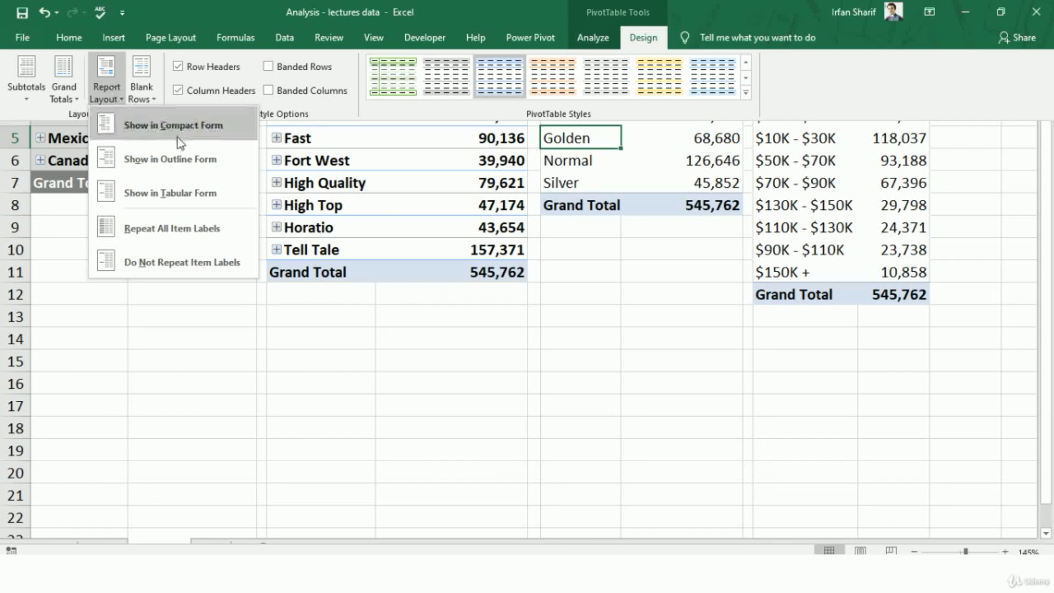
left_click(172, 191)
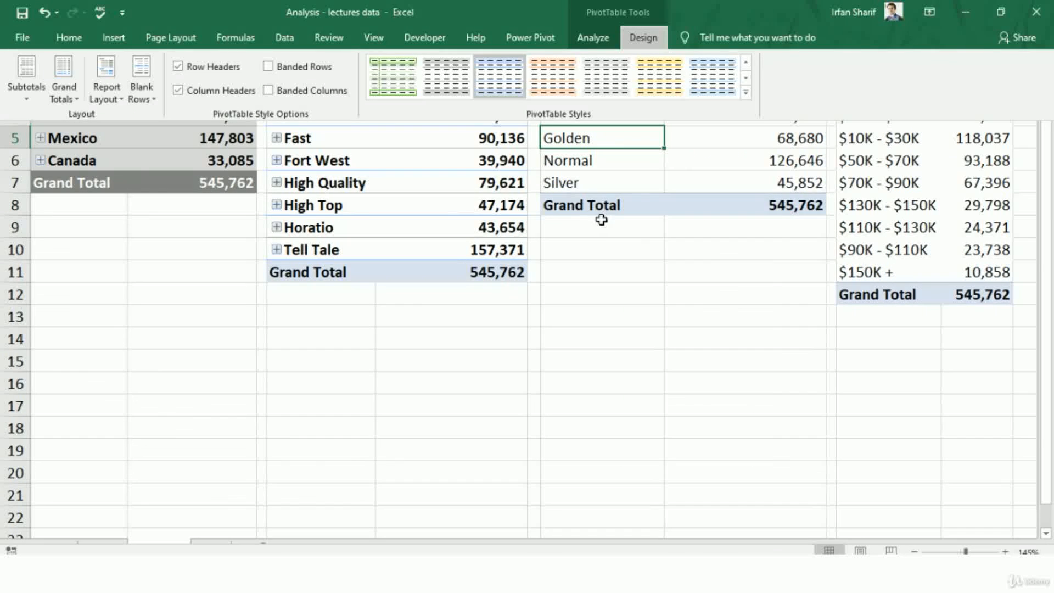
left_click(677, 230)
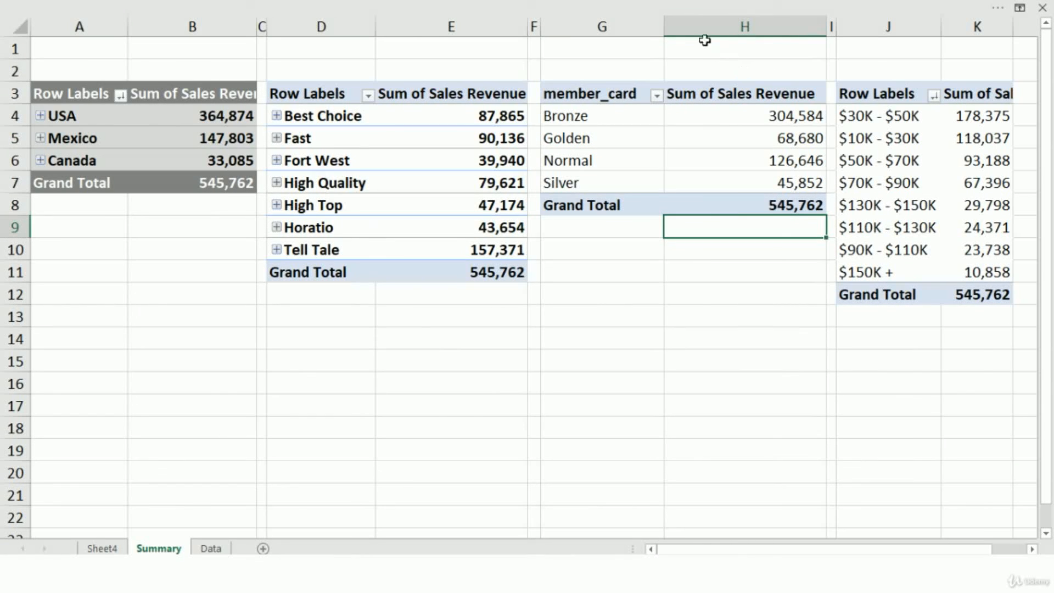
Narrow columns H and G of the member card pivot table on the Summary sheet.
left_click_drag(826, 26, 785, 26)
left_click_drag(664, 26, 651, 27)
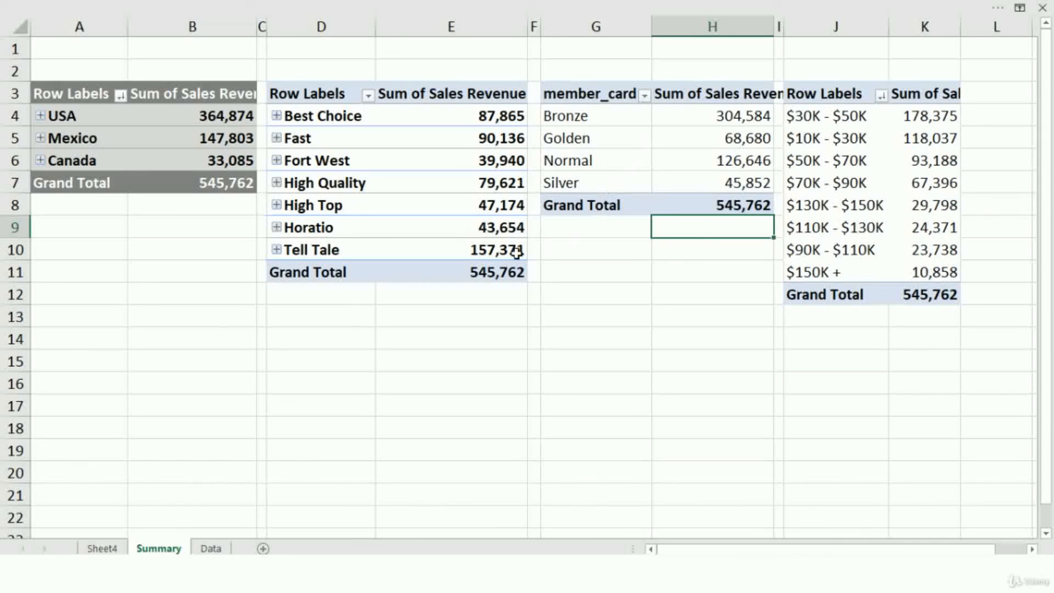